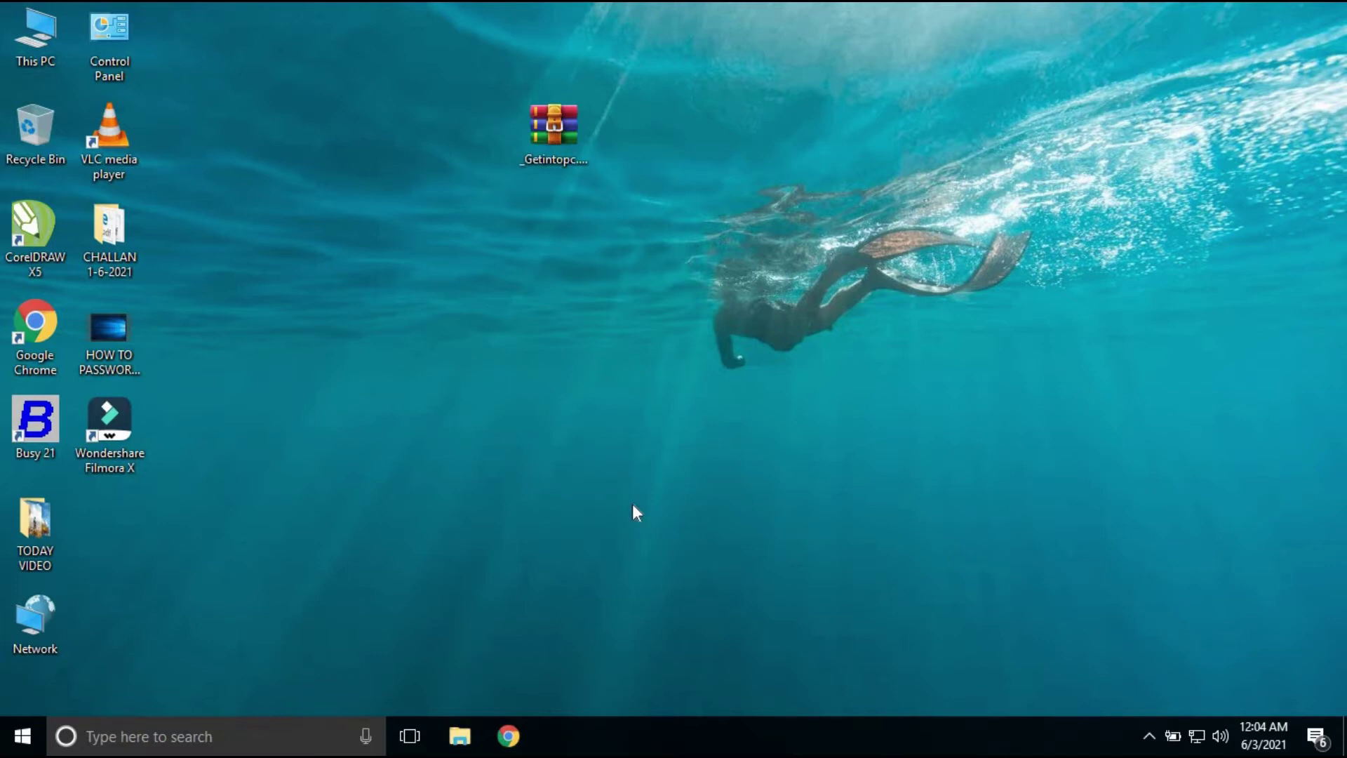
Step: Switch to Google Chrome, open the Google home page in a maximized window and search for "G BURNER"
{"action": "left_click", "coordinate": [551, 132]}
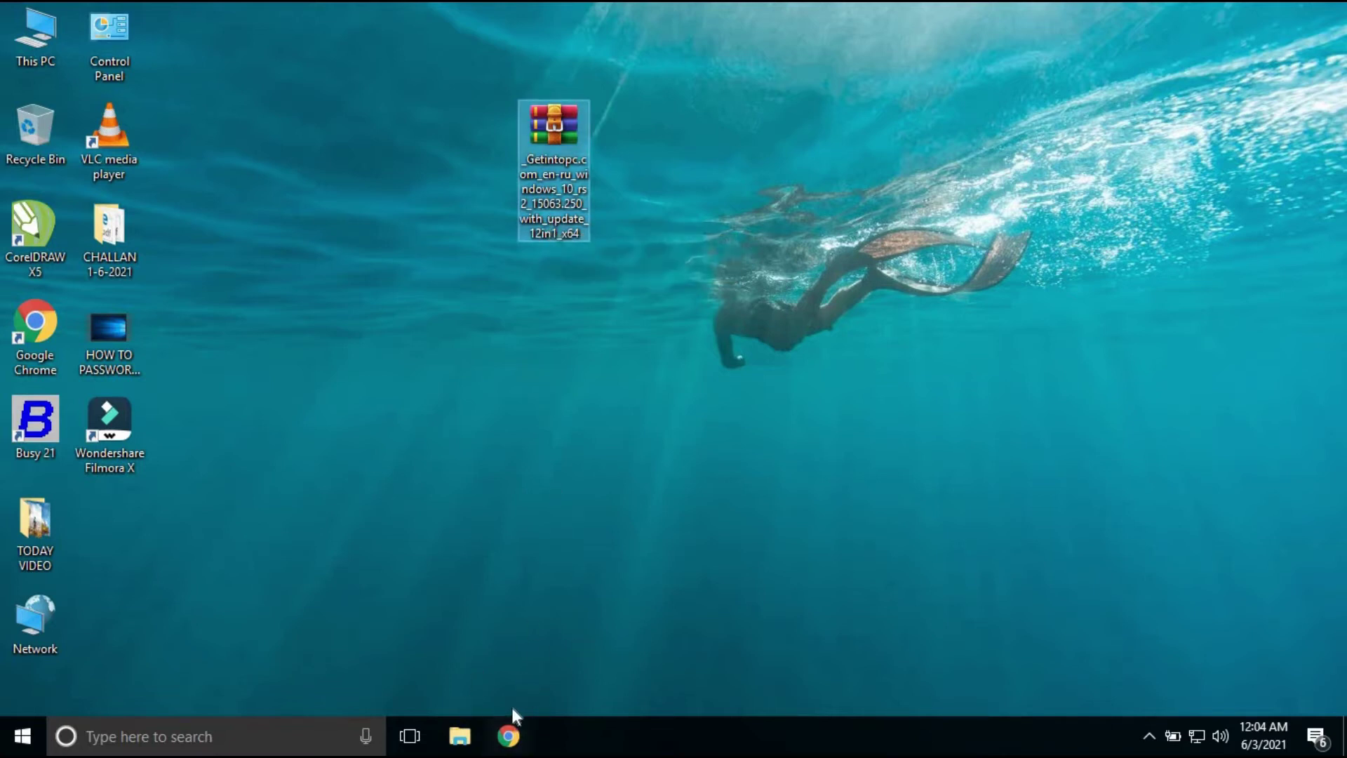
{"action": "left_click", "coordinate": [508, 737]}
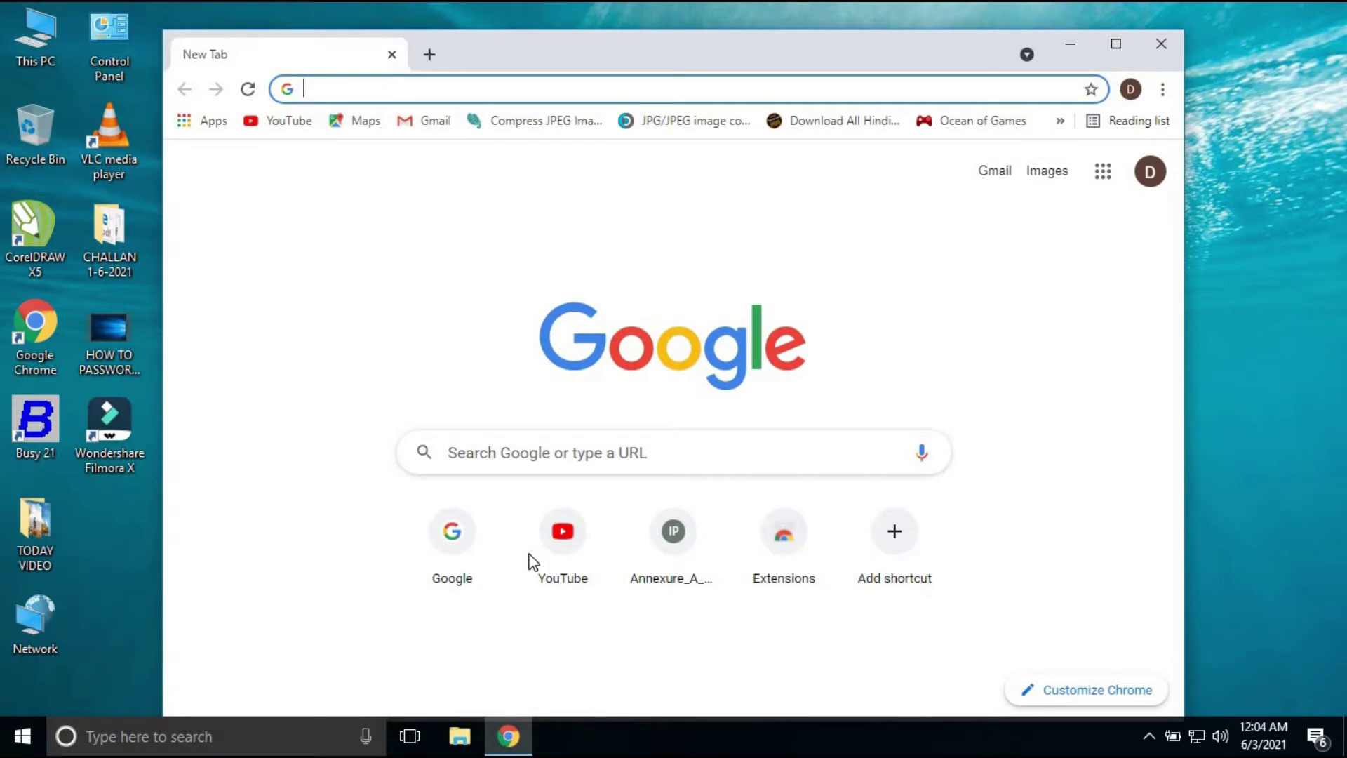
{"action": "left_click", "coordinate": [470, 553]}
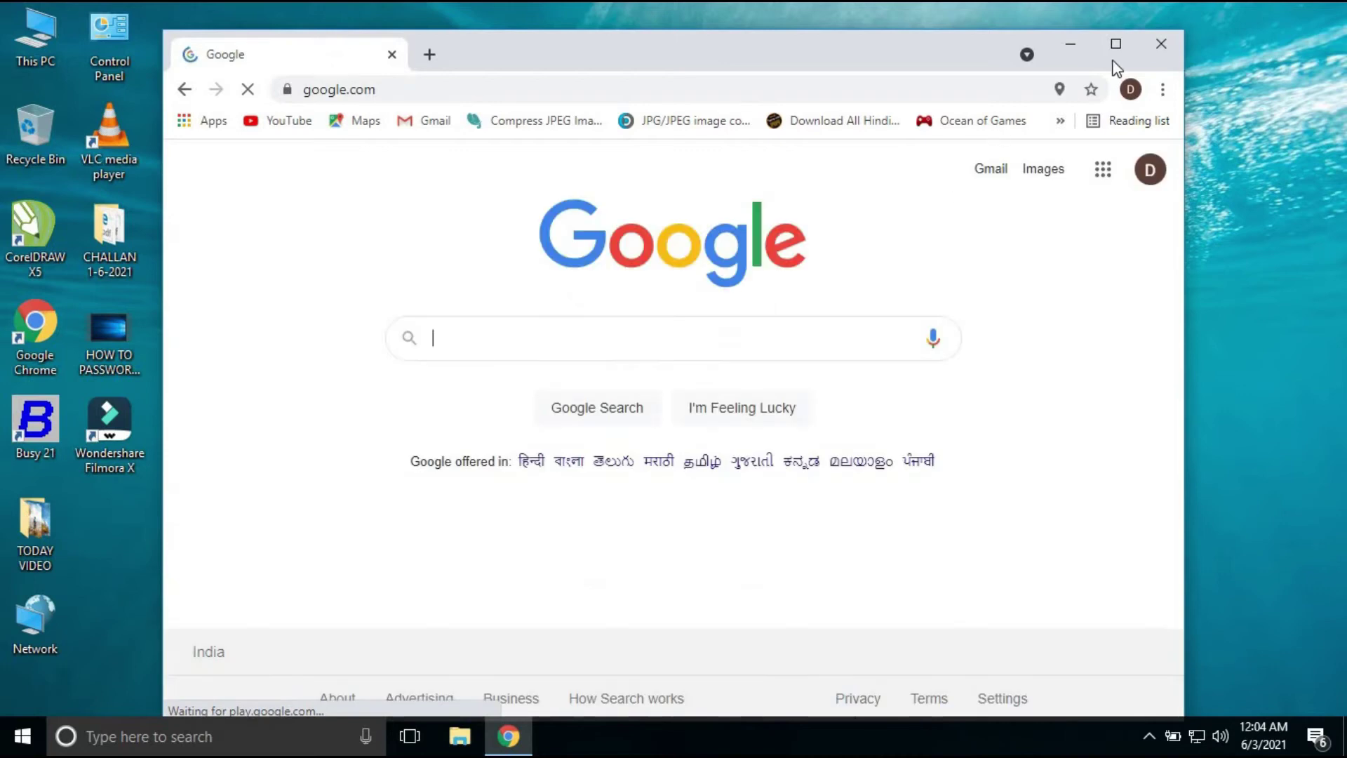
{"action": "left_click", "coordinate": [1114, 44]}
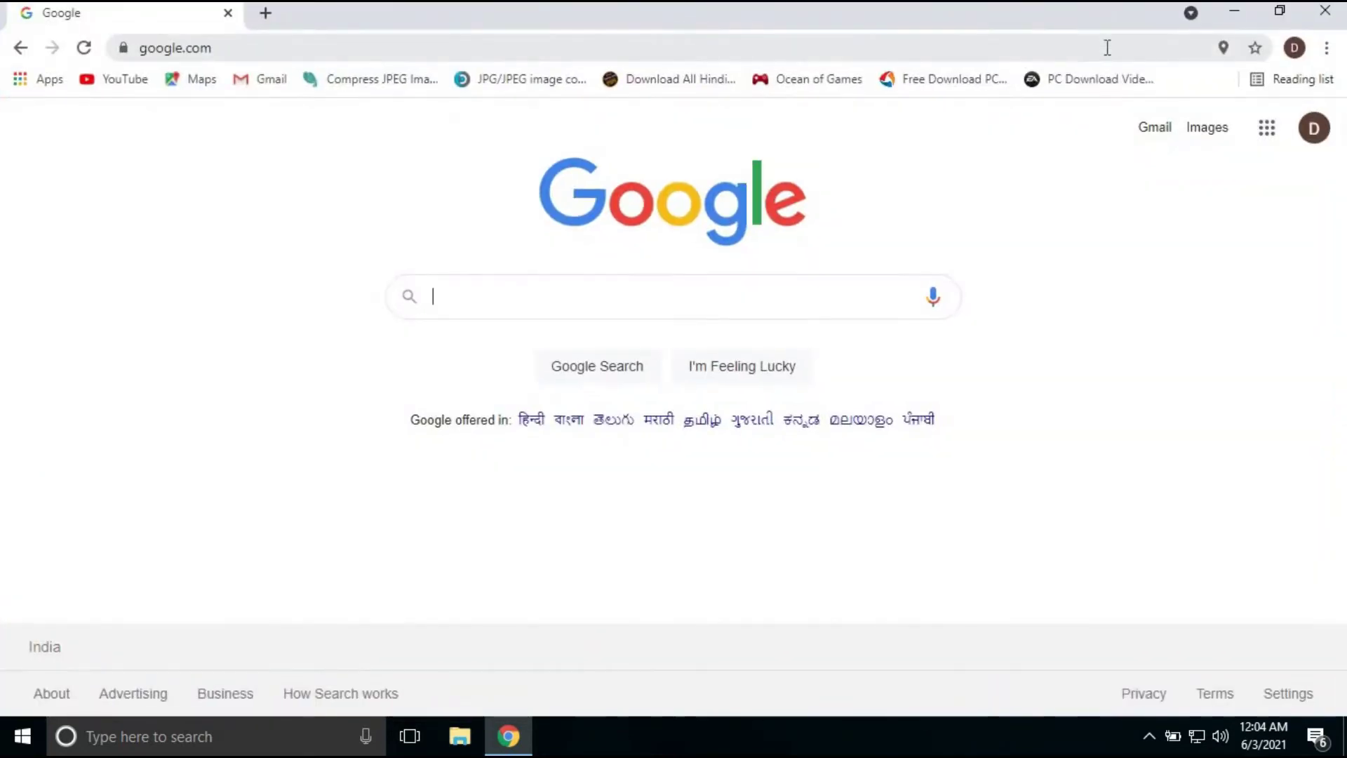
{"action": "type", "text": "G BURNER"}
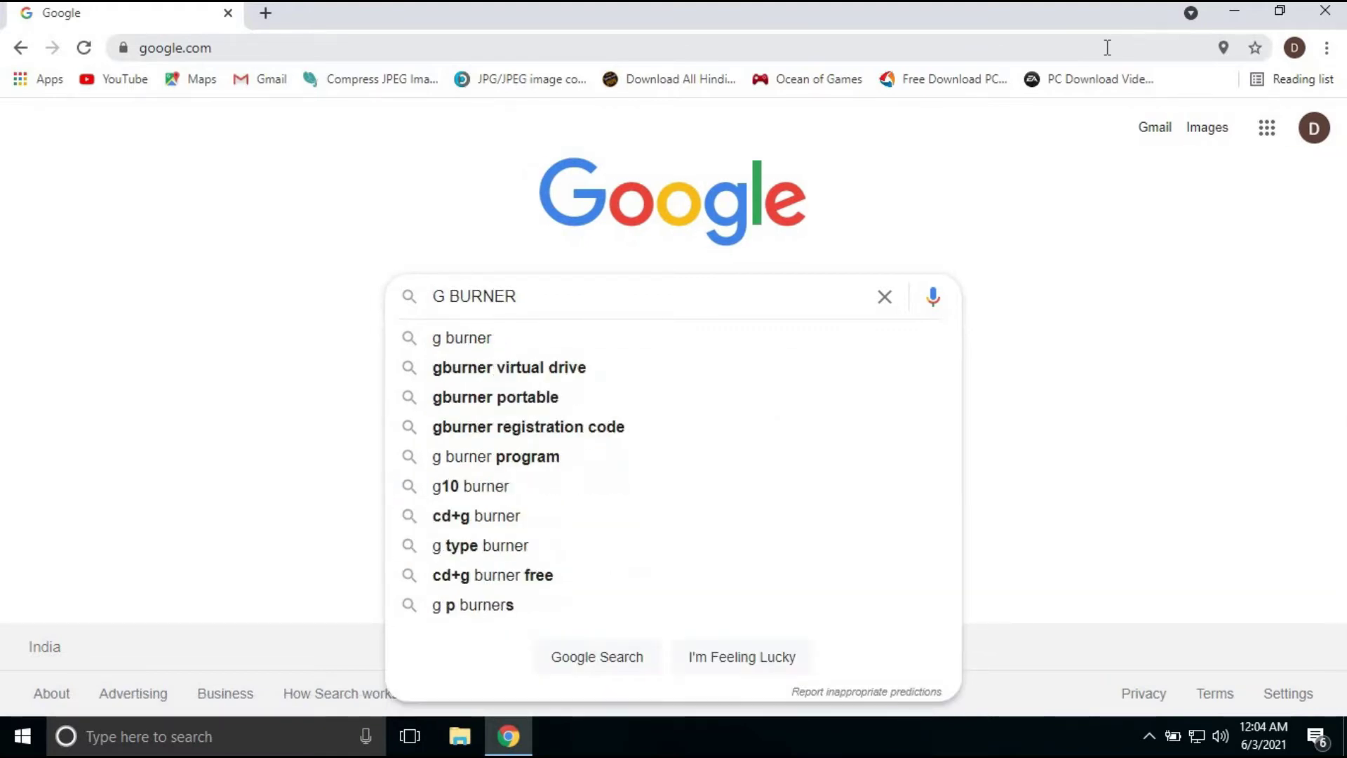
{"action": "key", "text": "Return"}
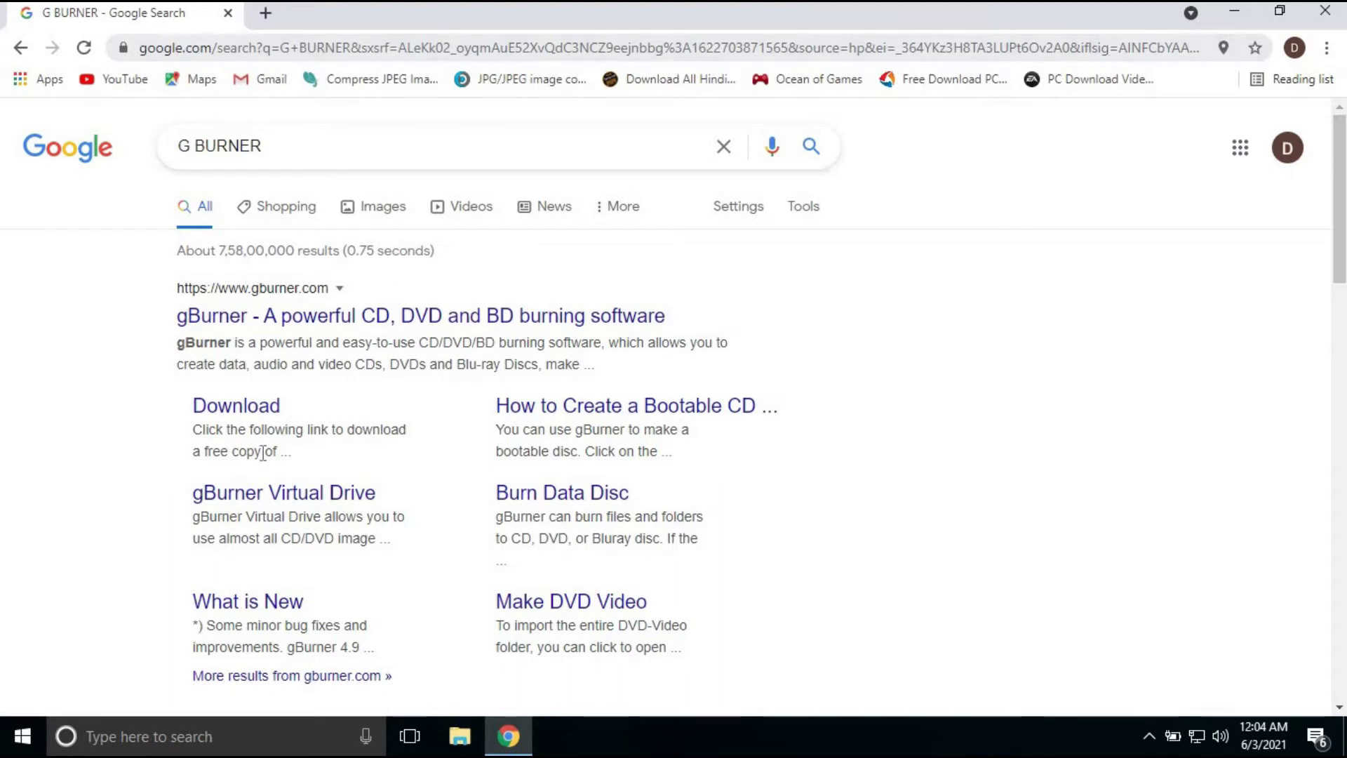
Step: Open the gburner.com site from the search results and go to the gBurner 5.0 download page
{"action": "left_click", "coordinate": [257, 321]}
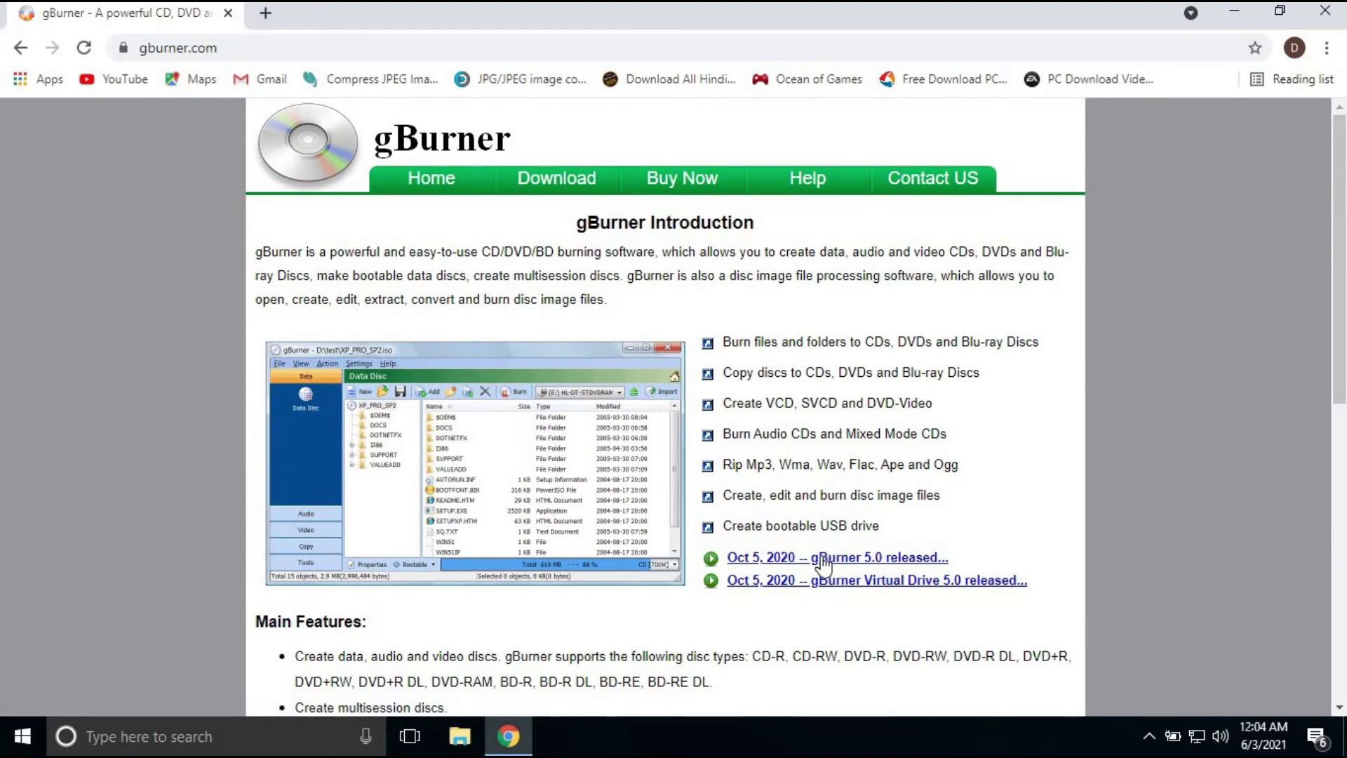
{"action": "scroll", "coordinate": [823, 563], "scroll_direction": "down", "scroll_amount": 3}
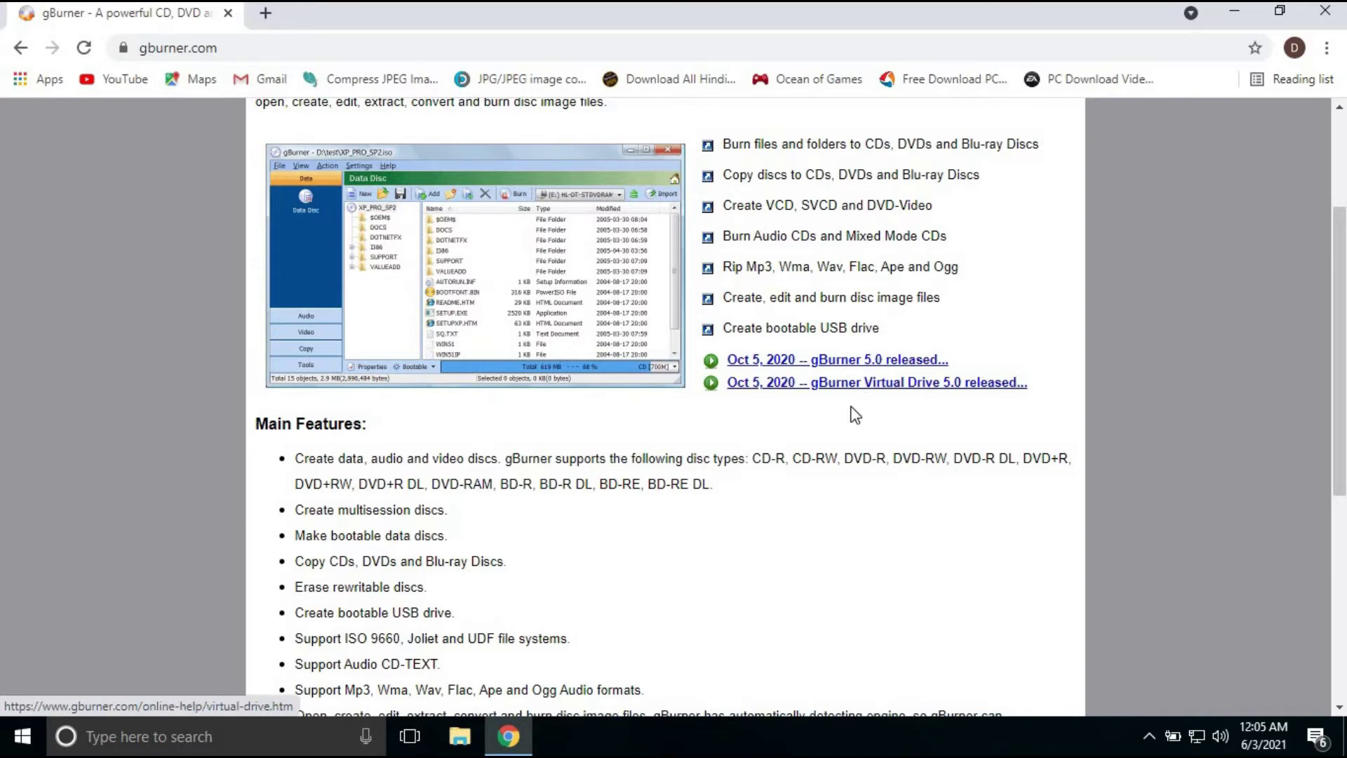
{"action": "scroll", "coordinate": [802, 410], "scroll_direction": "down", "scroll_amount": 7}
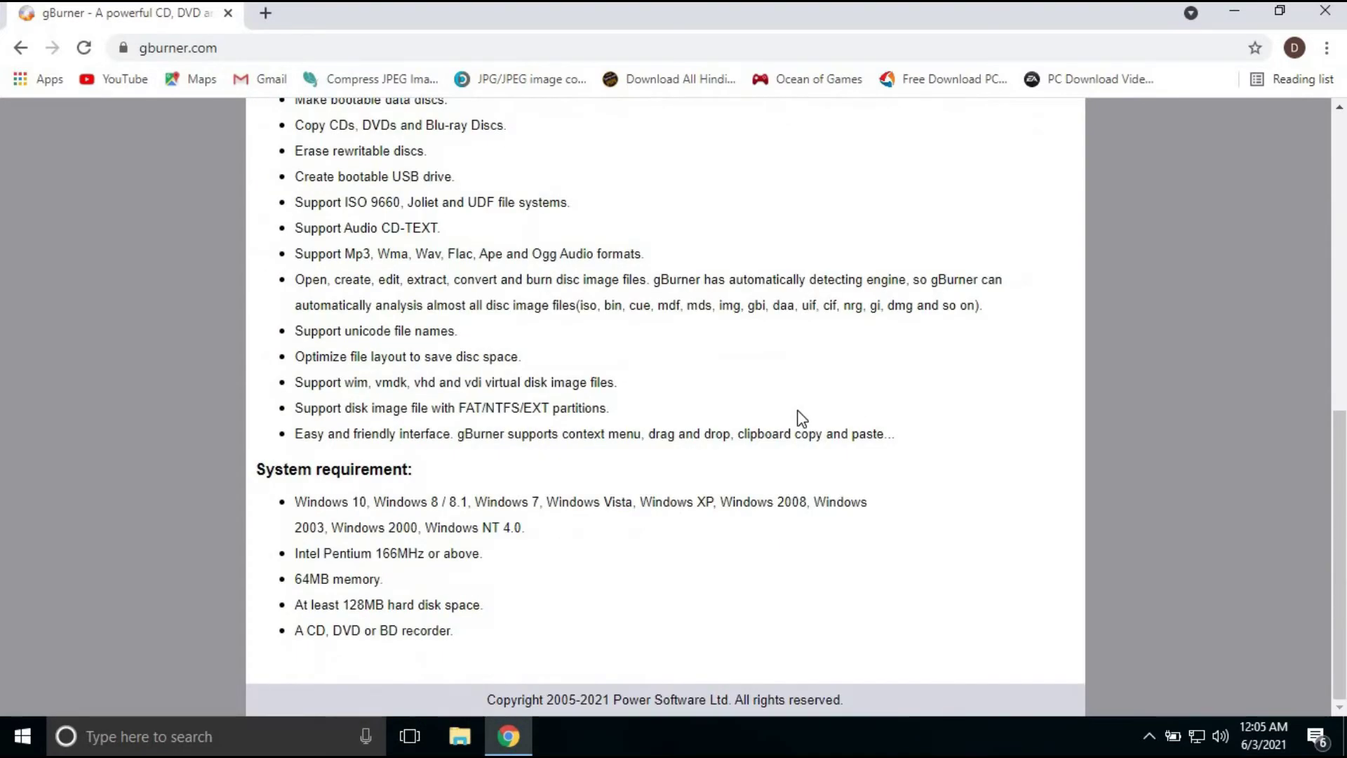
{"action": "scroll", "coordinate": [798, 417], "scroll_direction": "up", "scroll_amount": 8}
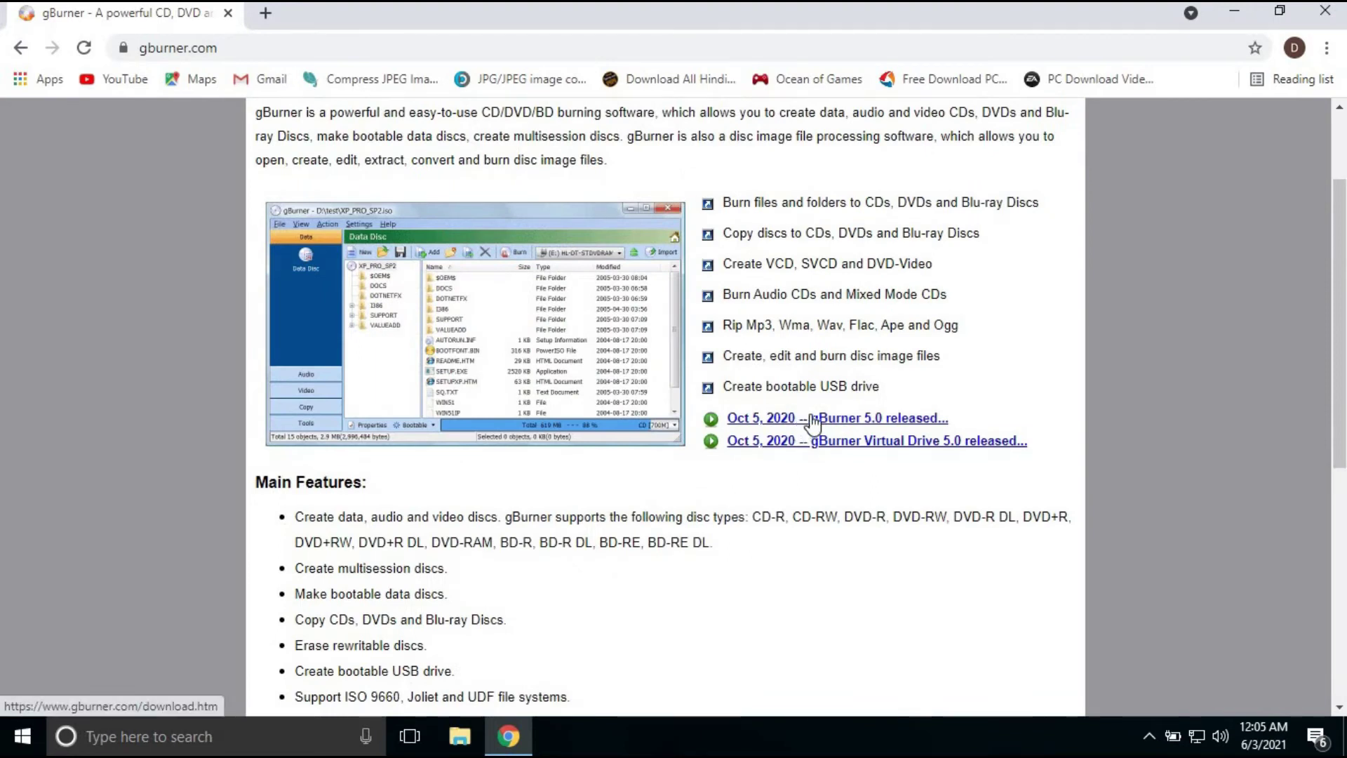
{"action": "left_click", "coordinate": [786, 421]}
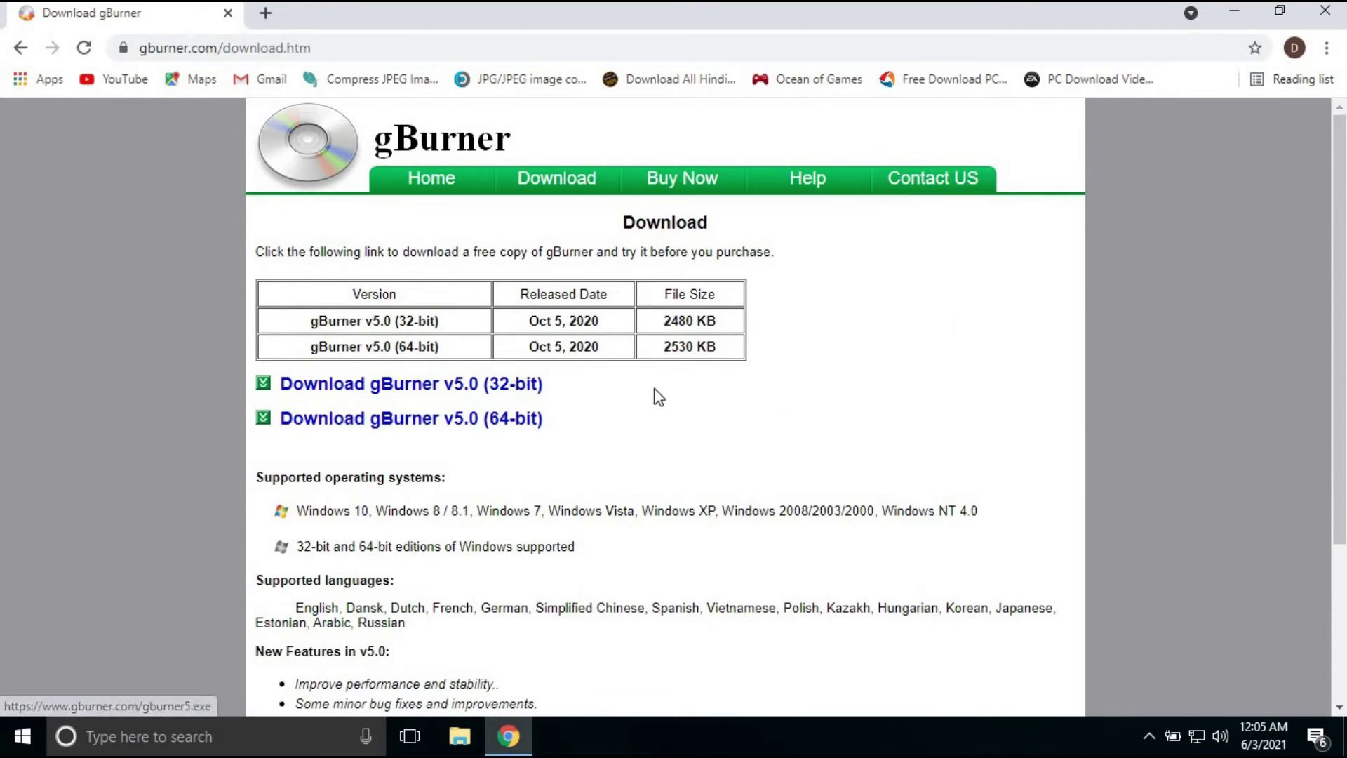
Step: Minimize the browser and check the computer's system type in the This PC properties
{"action": "left_click", "coordinate": [1235, 21]}
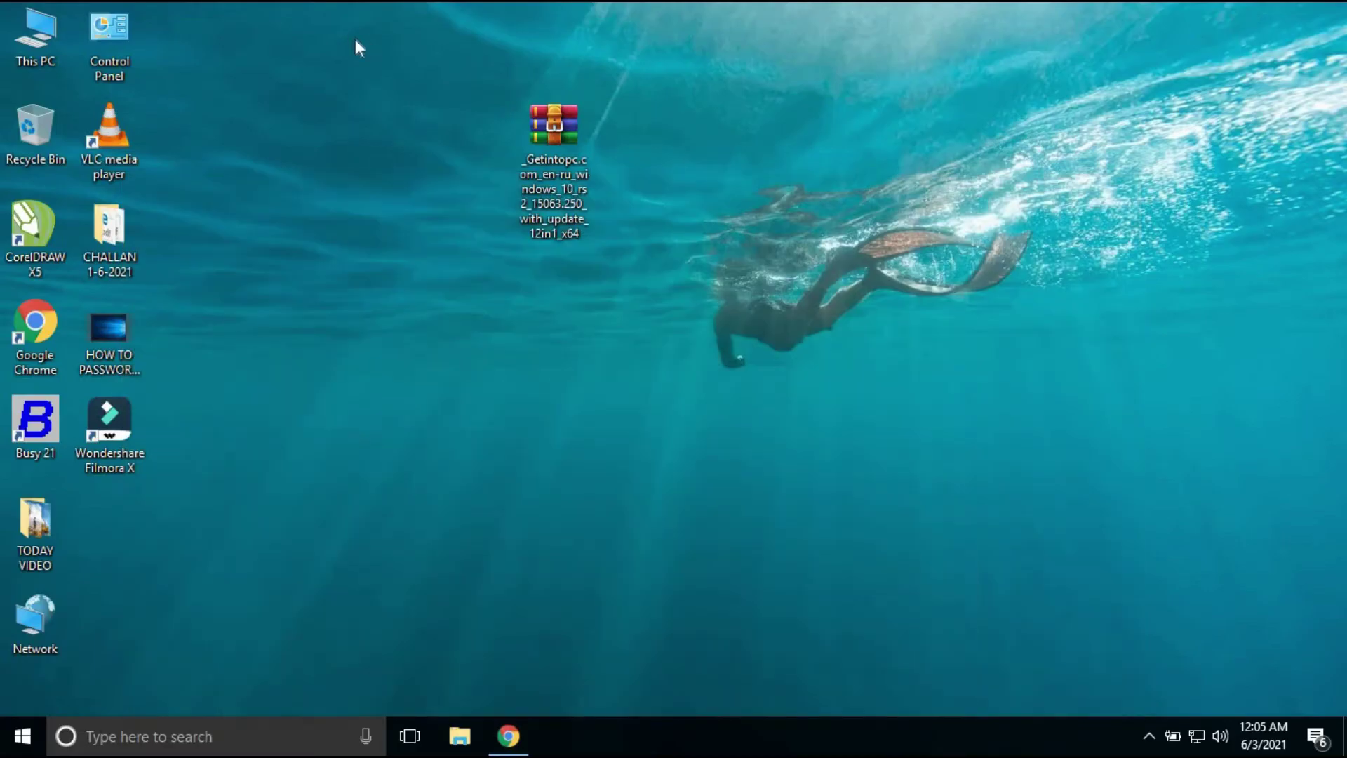
{"action": "right_click", "coordinate": [40, 44]}
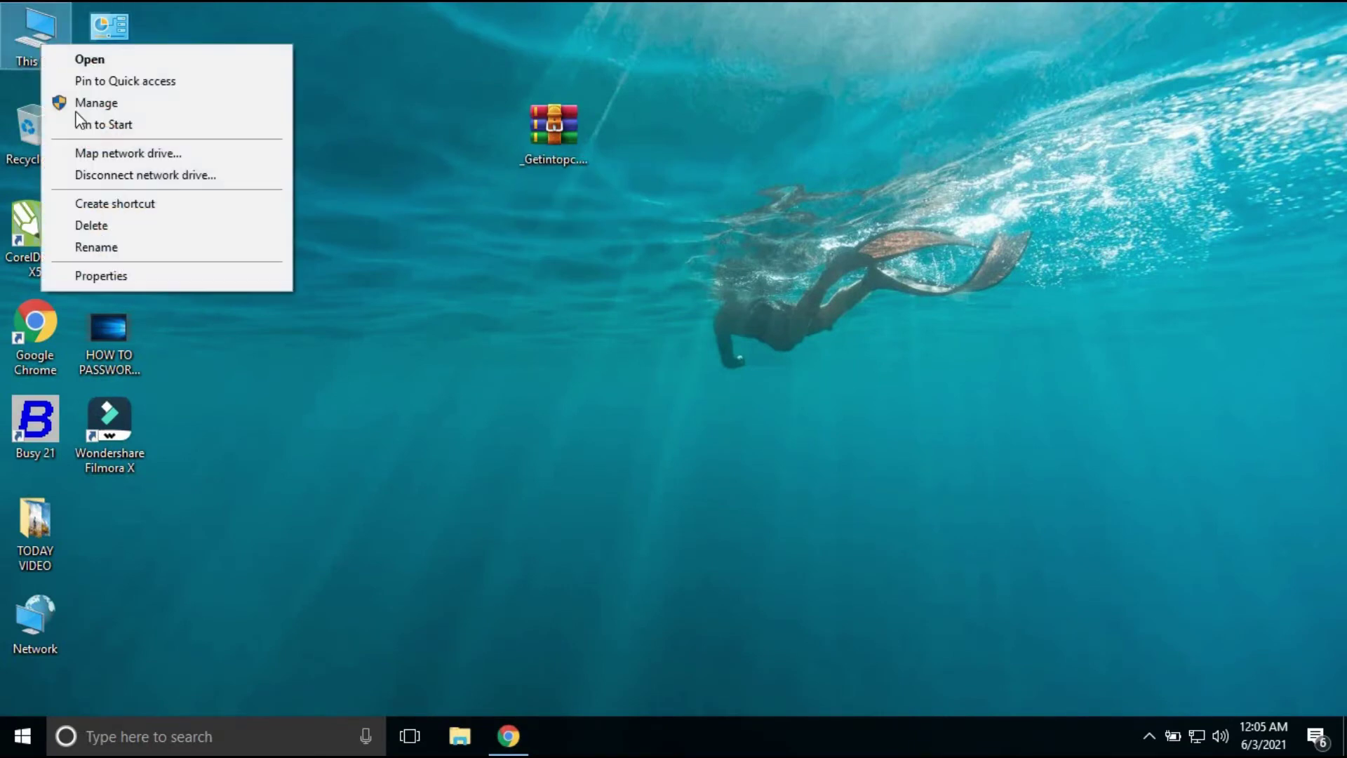
{"action": "left_click", "coordinate": [121, 275]}
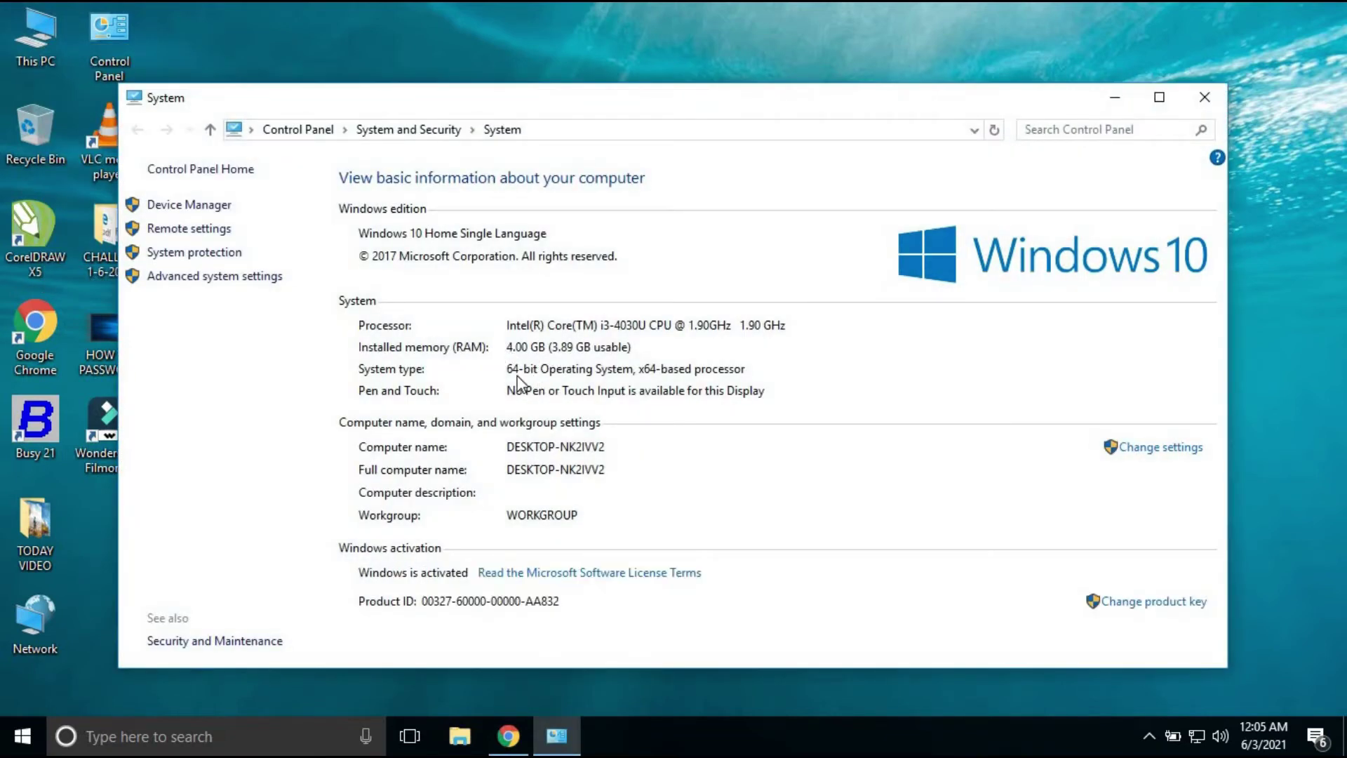
{"action": "left_click", "coordinate": [1204, 97]}
Step: Return to Chrome, download gBurner v5.0 (64-bit) and show the full list of downloads
{"action": "left_click", "coordinate": [508, 735]}
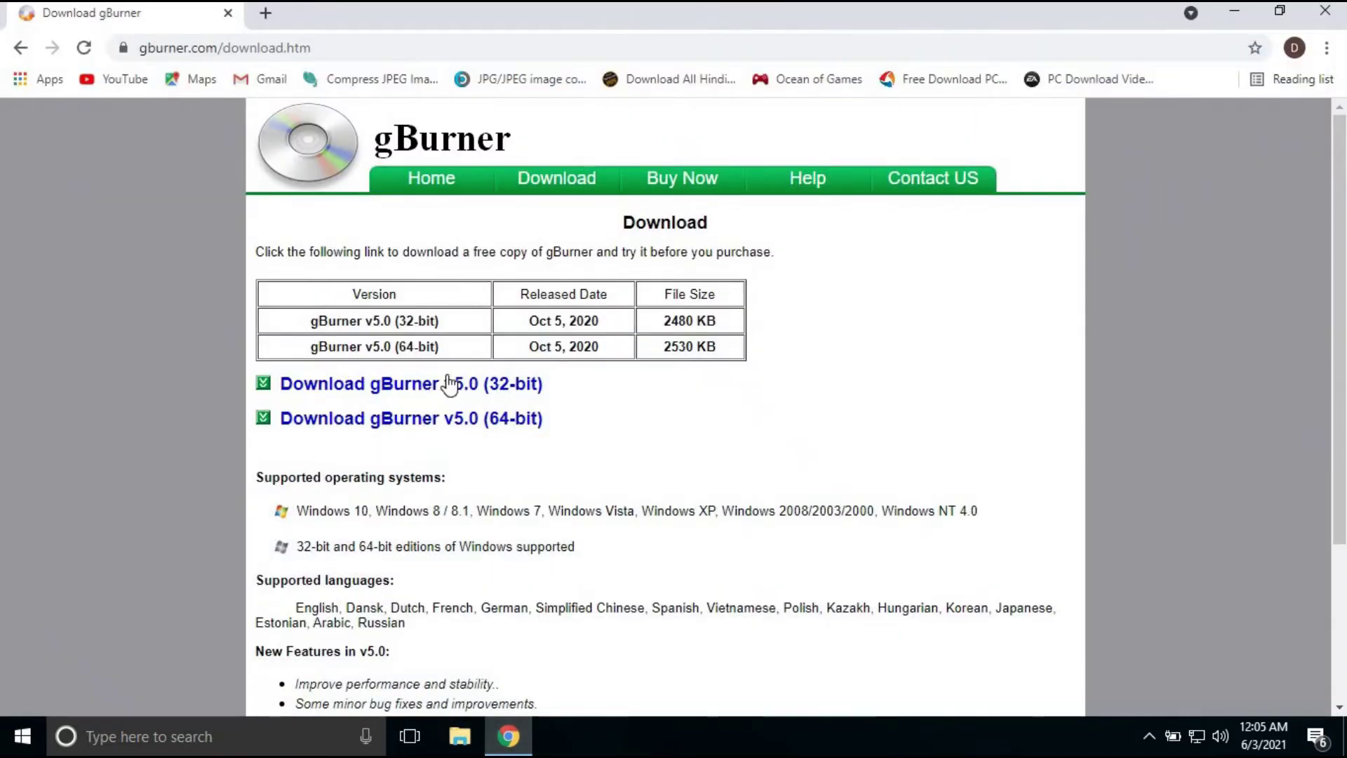
{"action": "left_click", "coordinate": [406, 419]}
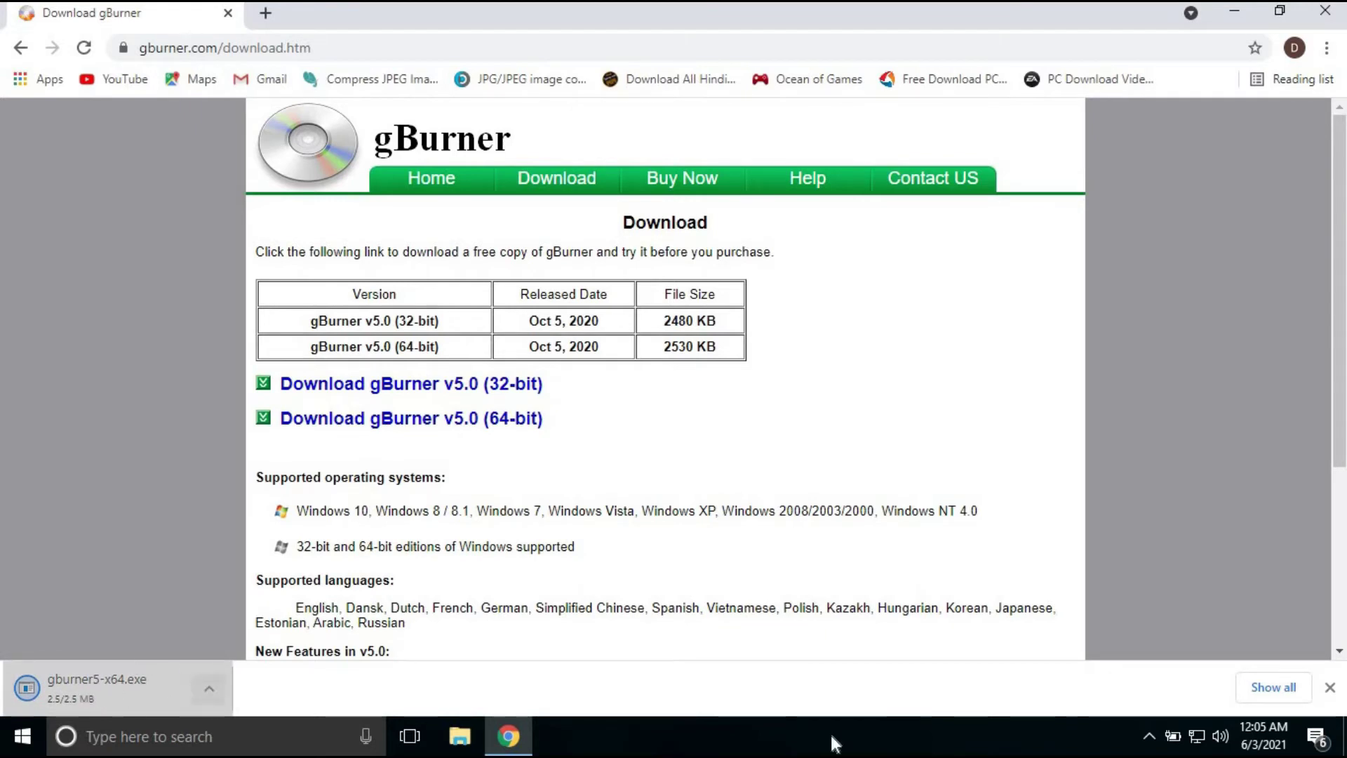
{"action": "left_click", "coordinate": [1270, 689]}
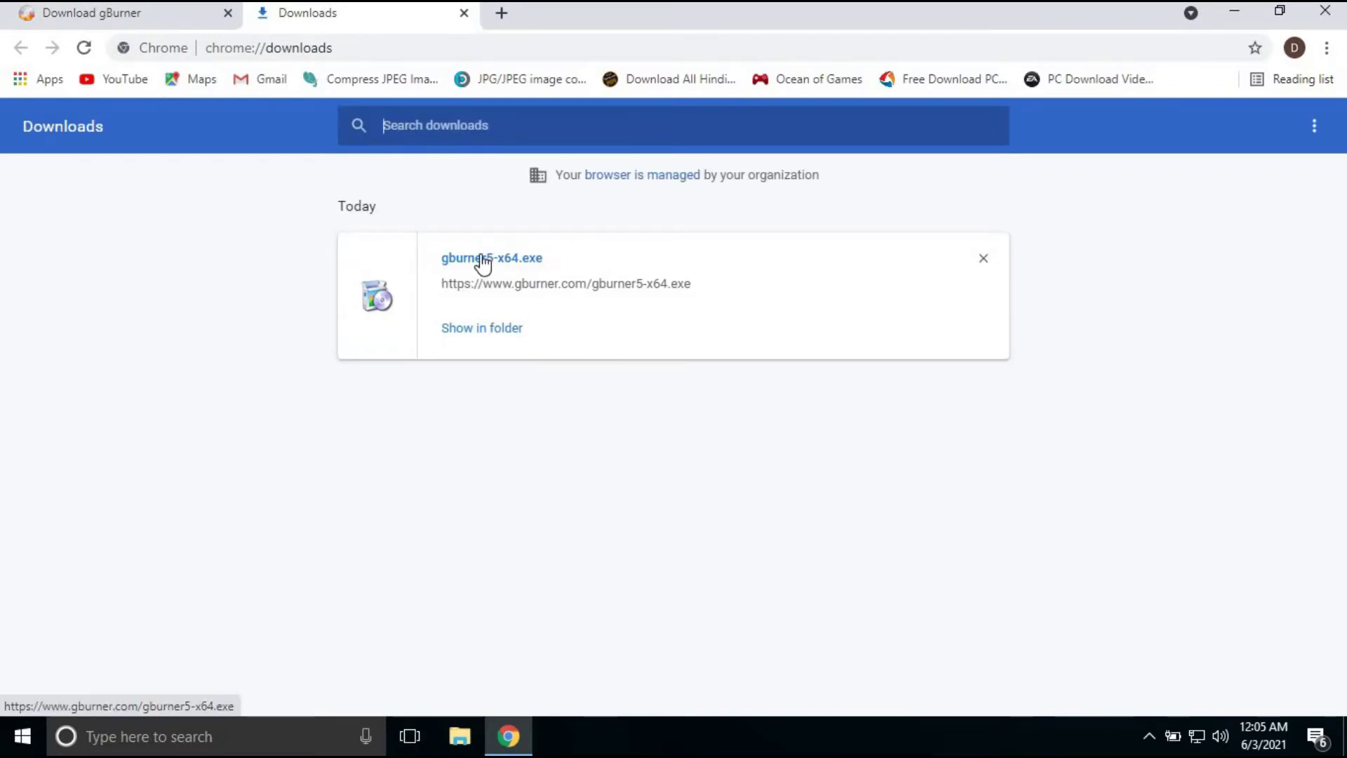
Step: Run gburner5-x64.exe and install gBurner 5.0 in C:\Program Files\gBurner, completing the setup wizard
{"action": "left_click", "coordinate": [483, 263]}
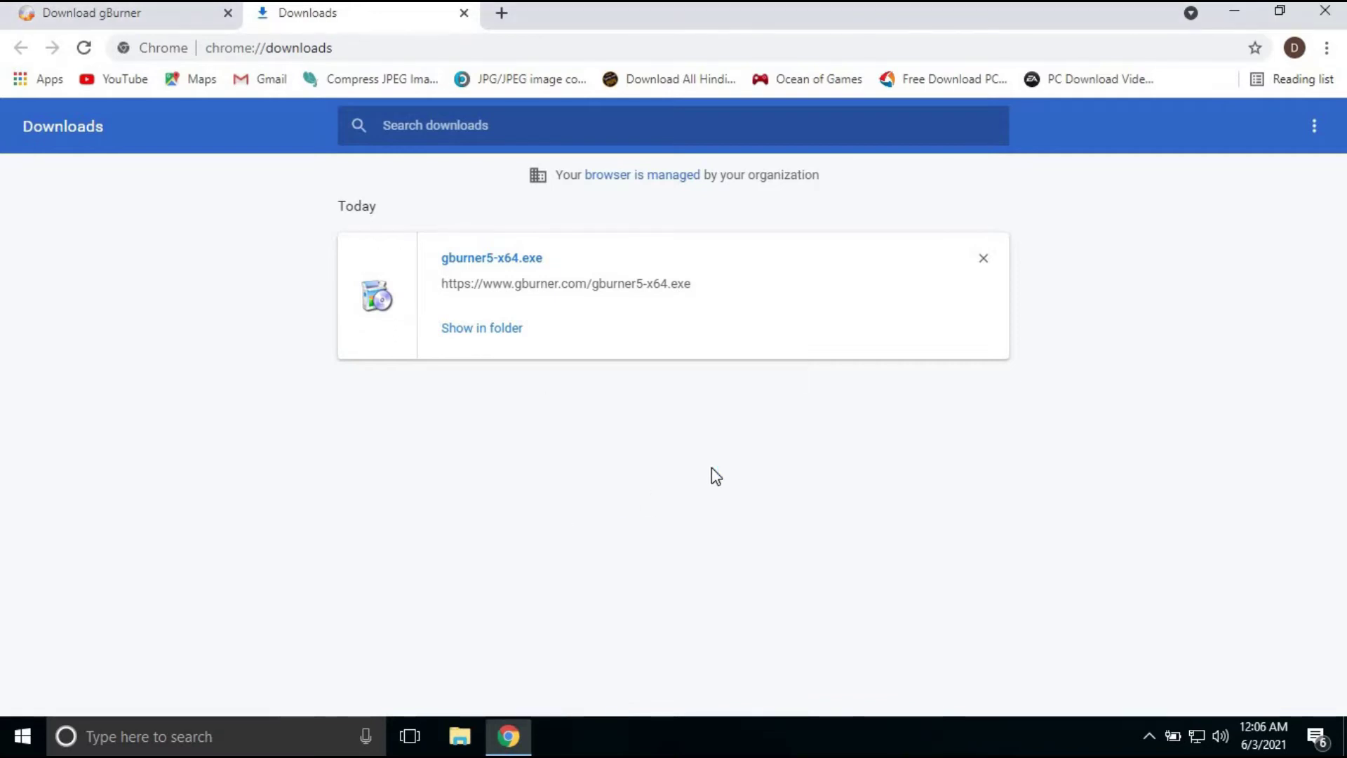
{"action": "left_click", "coordinate": [777, 526]}
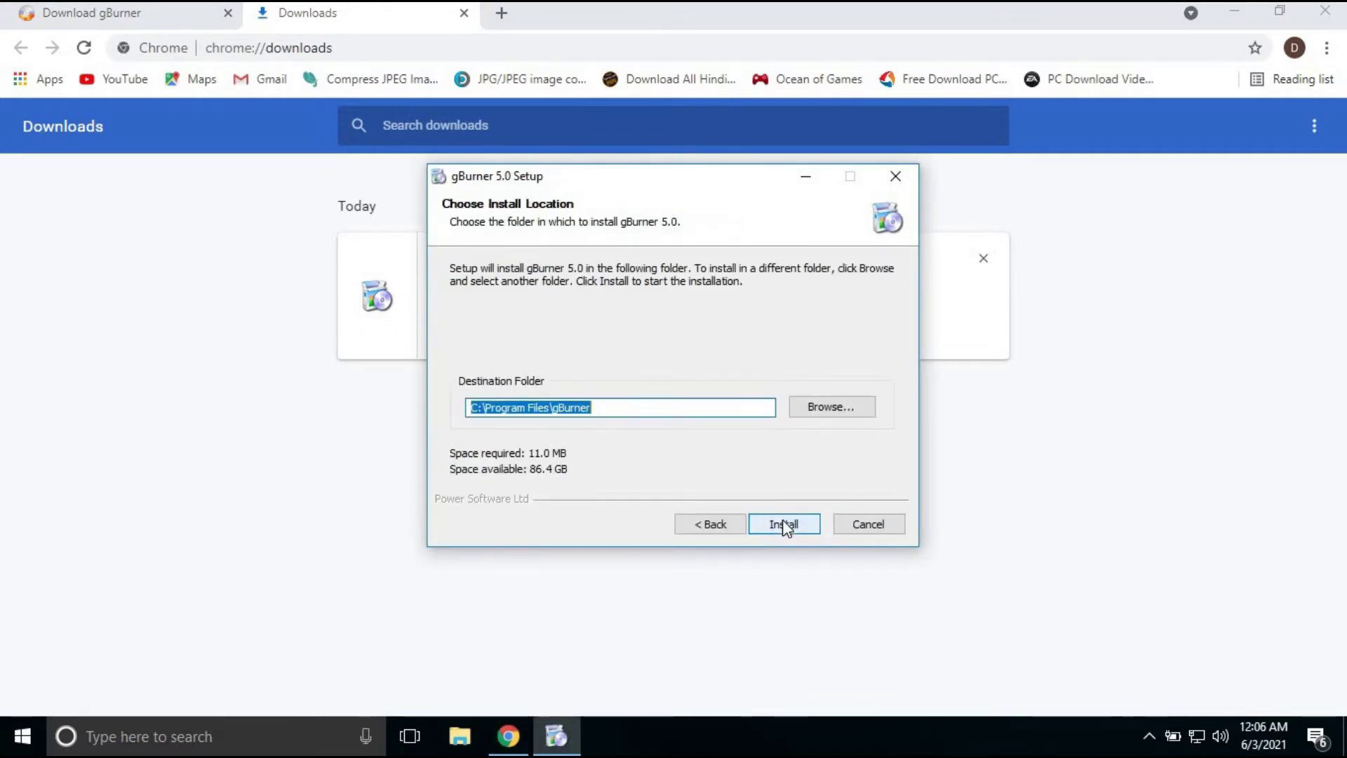
{"action": "left_click", "coordinate": [782, 522]}
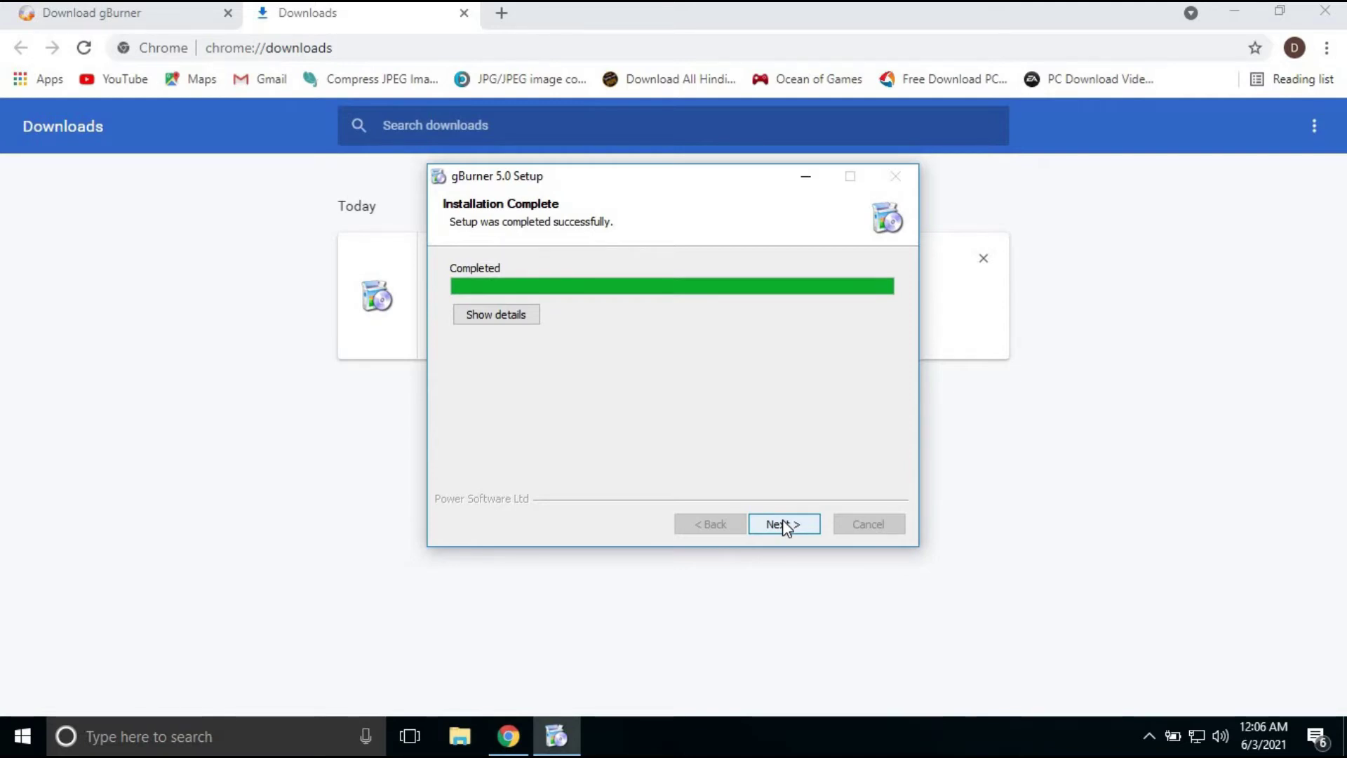
{"action": "left_click", "coordinate": [783, 524]}
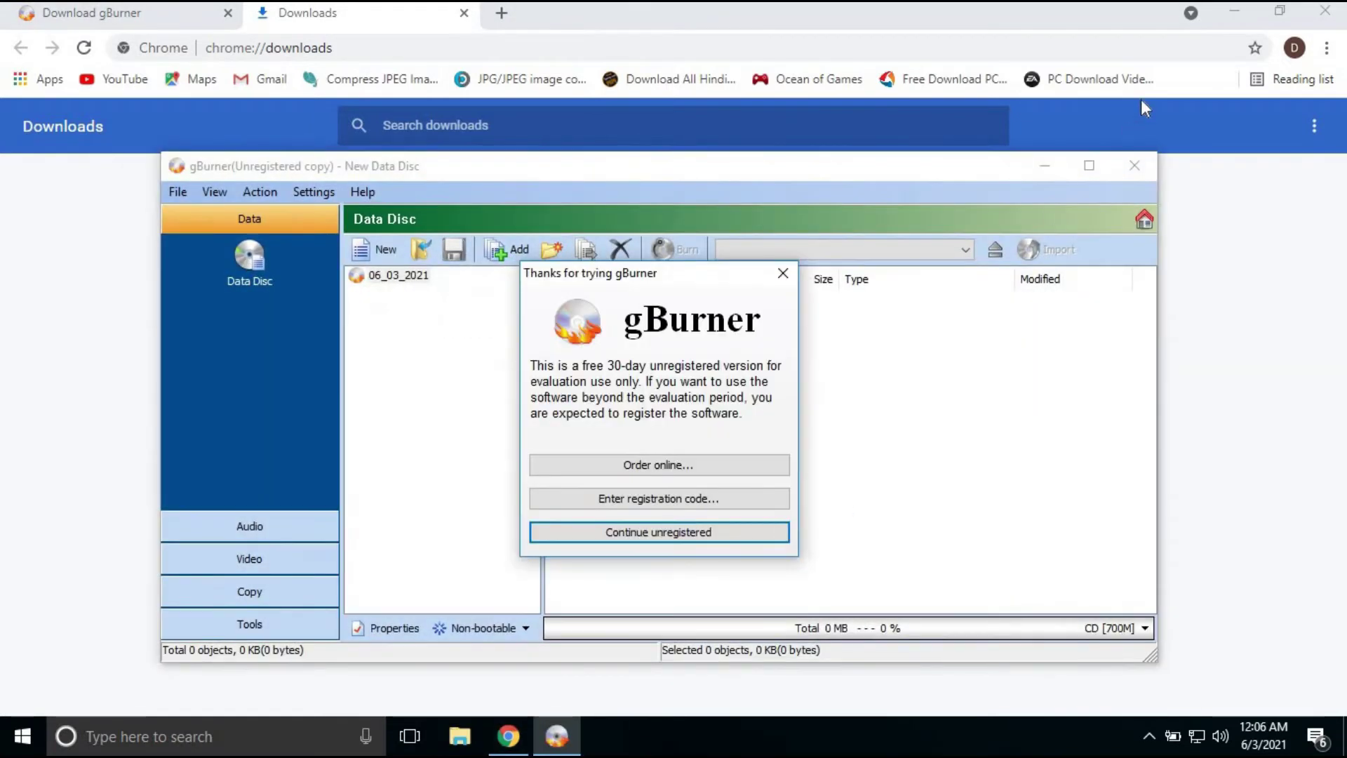
Step: Close the browser, continue using gBurner unregistered and move its window clear of the Windows 10 image file on the desktop
{"action": "left_click", "coordinate": [1277, 17]}
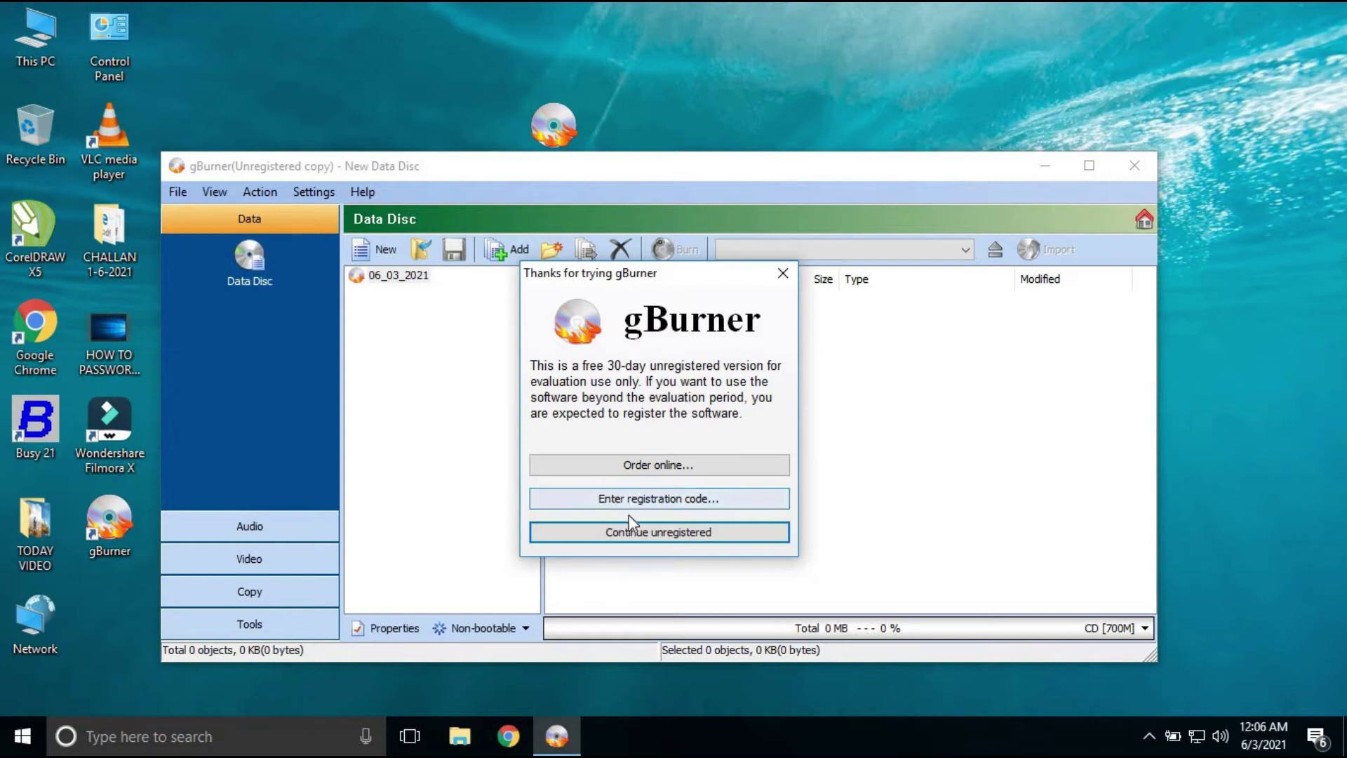
{"action": "left_click", "coordinate": [641, 536]}
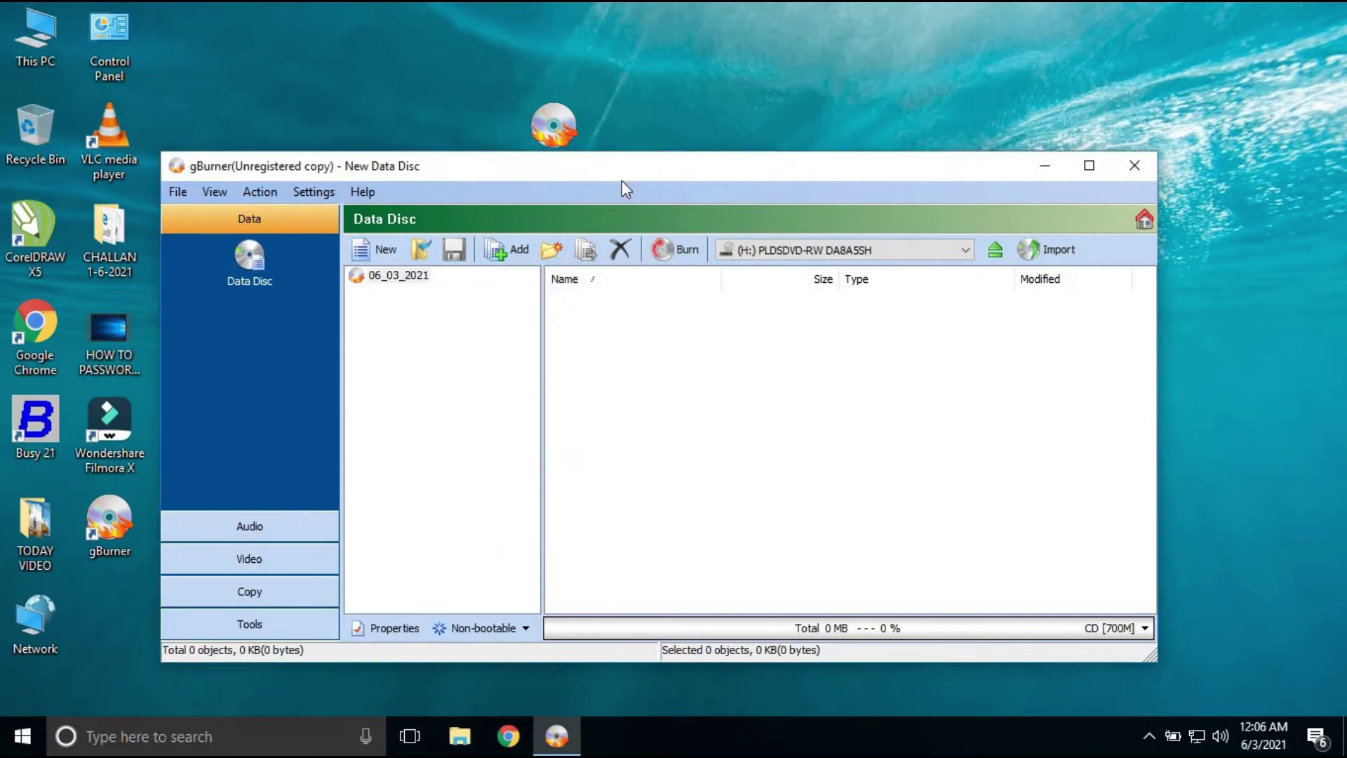
{"action": "left_click_drag", "start_coordinate": [617, 162], "coordinate": [601, 233]}
{"action": "left_click", "coordinate": [557, 150]}
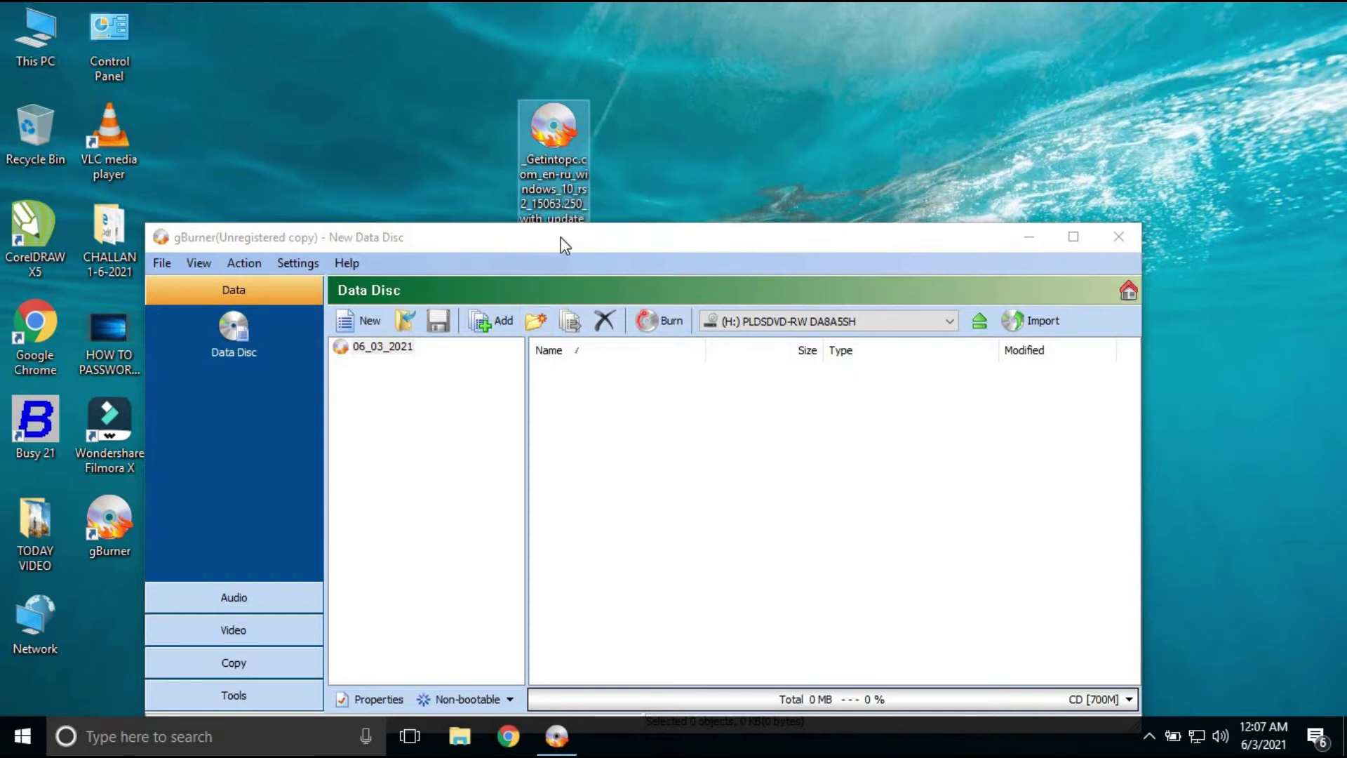
Step: Show gBurner's disc and image tools, and check This PC for the connected USB drive (G:)
{"action": "left_click", "coordinate": [242, 695]}
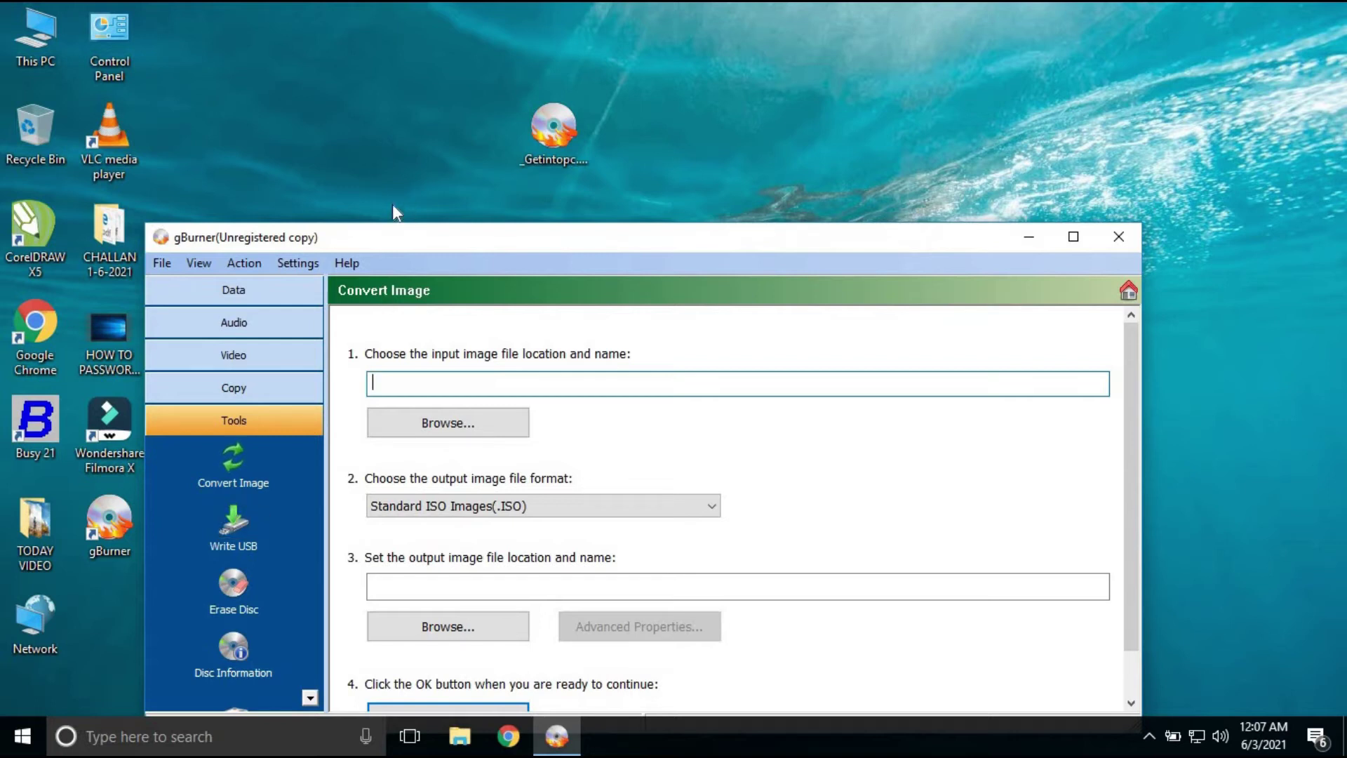
{"action": "double_click", "coordinate": [61, 40]}
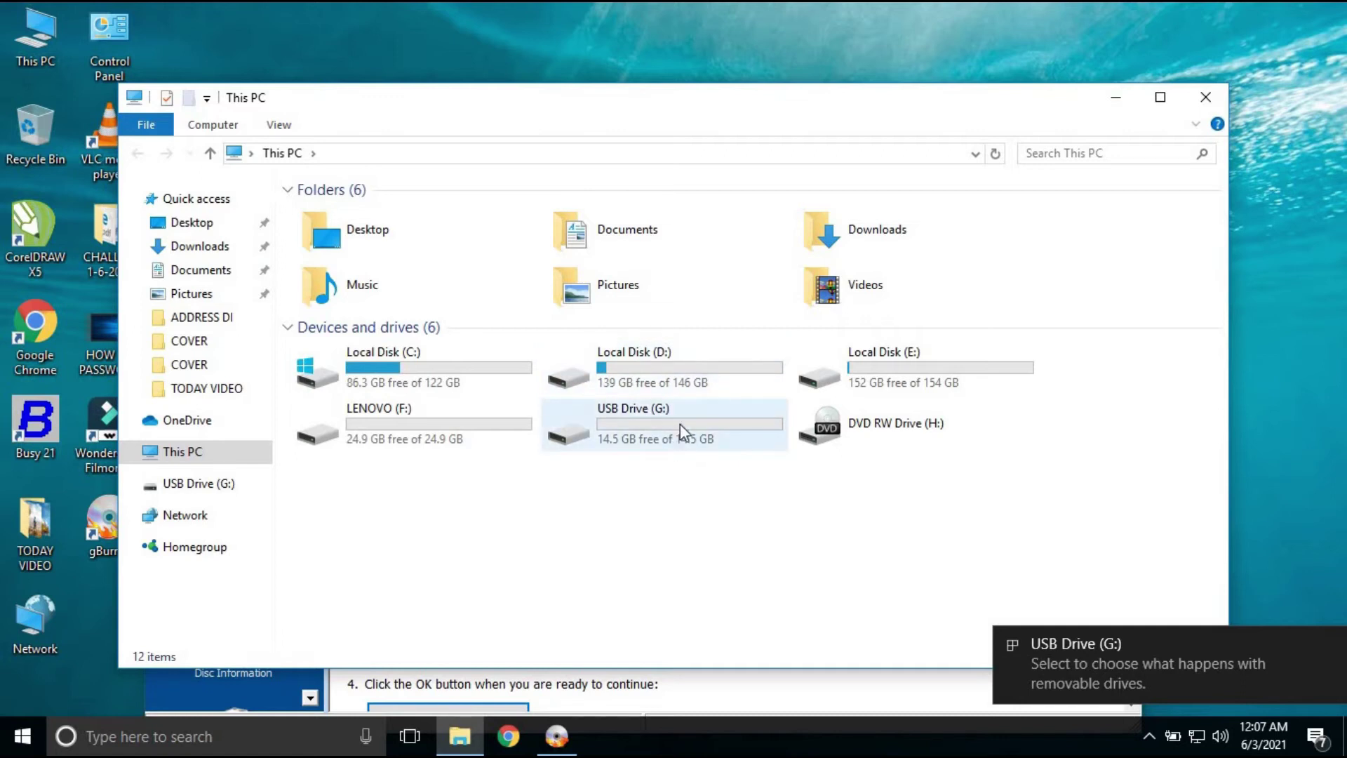
{"action": "left_click", "coordinate": [1201, 104]}
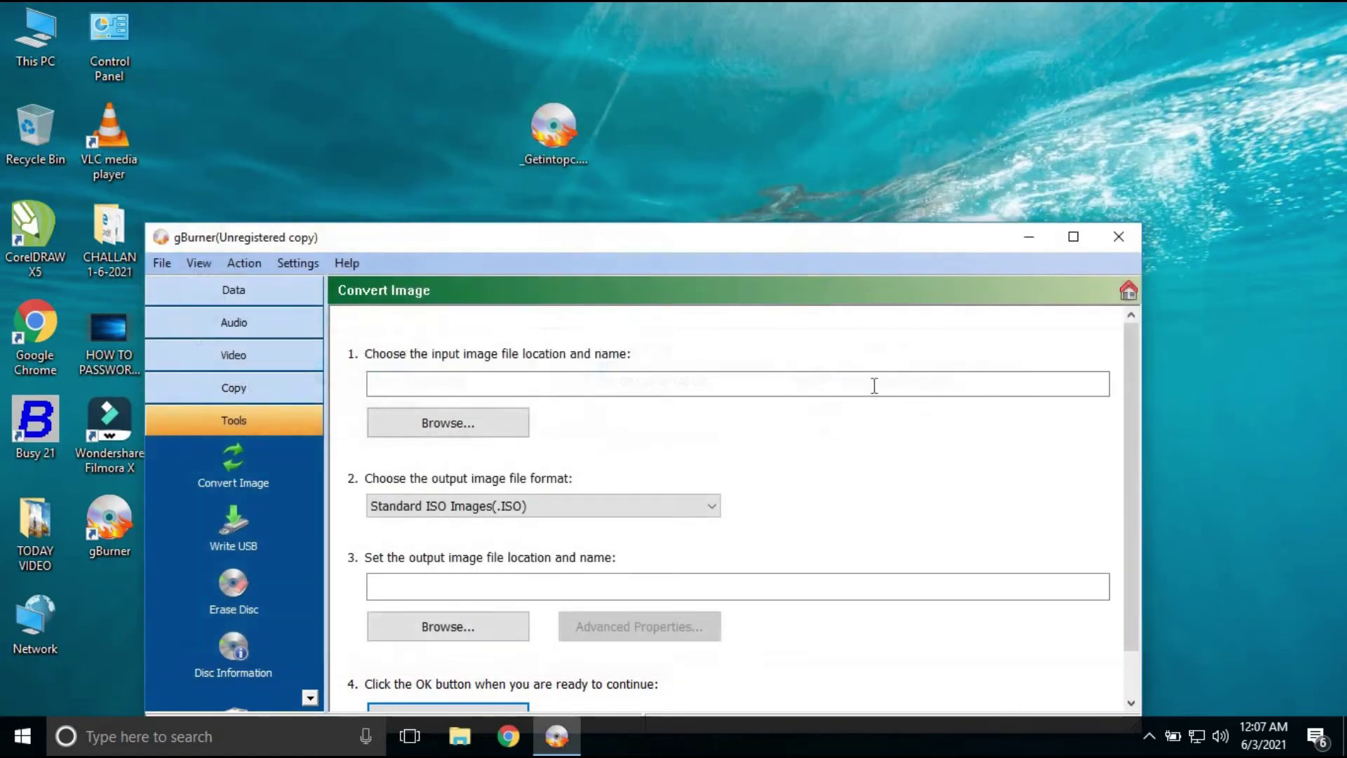
Step: In Write USB, load _Getintopc.com_en-ru_windows_10_rs2_15063.250_with_update_12in1_x64.iso from the Desktop as the input image
{"action": "left_click", "coordinate": [225, 523]}
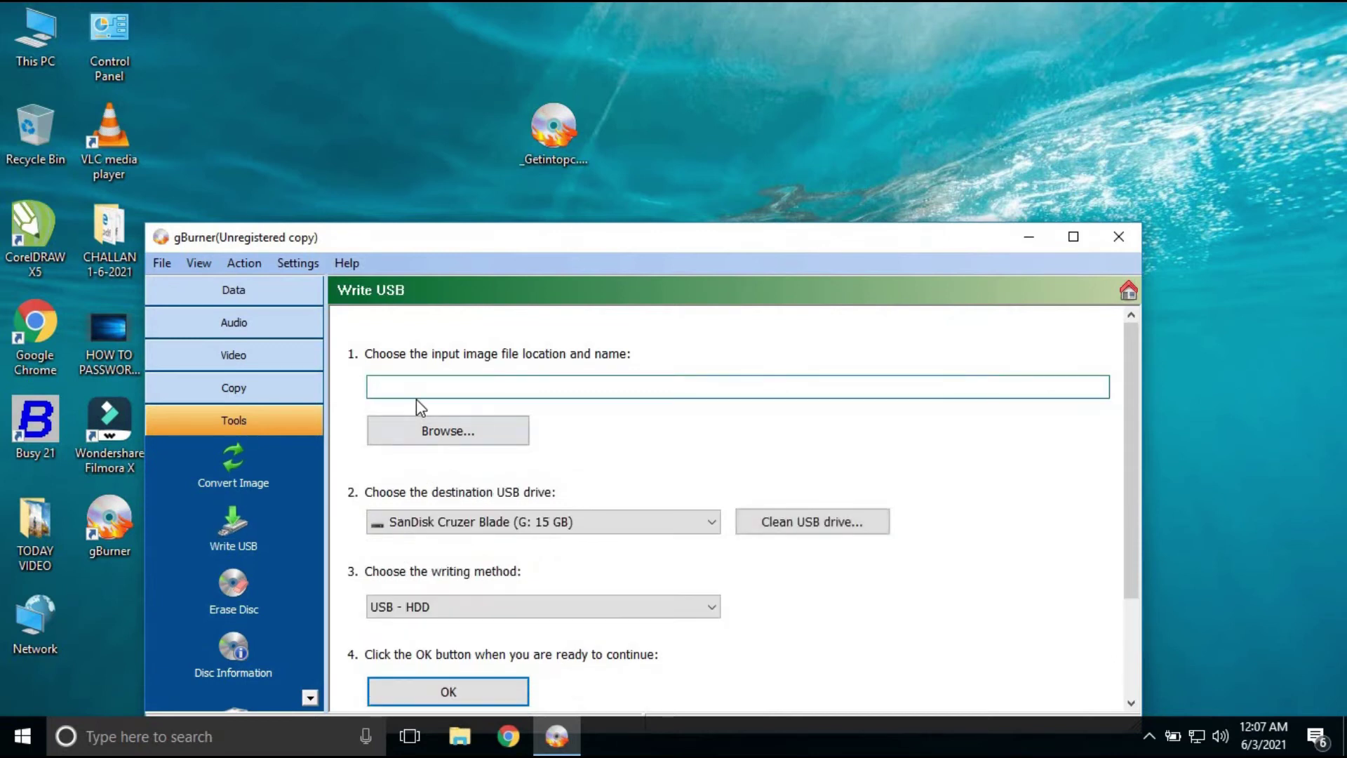
{"action": "left_click", "coordinate": [450, 431]}
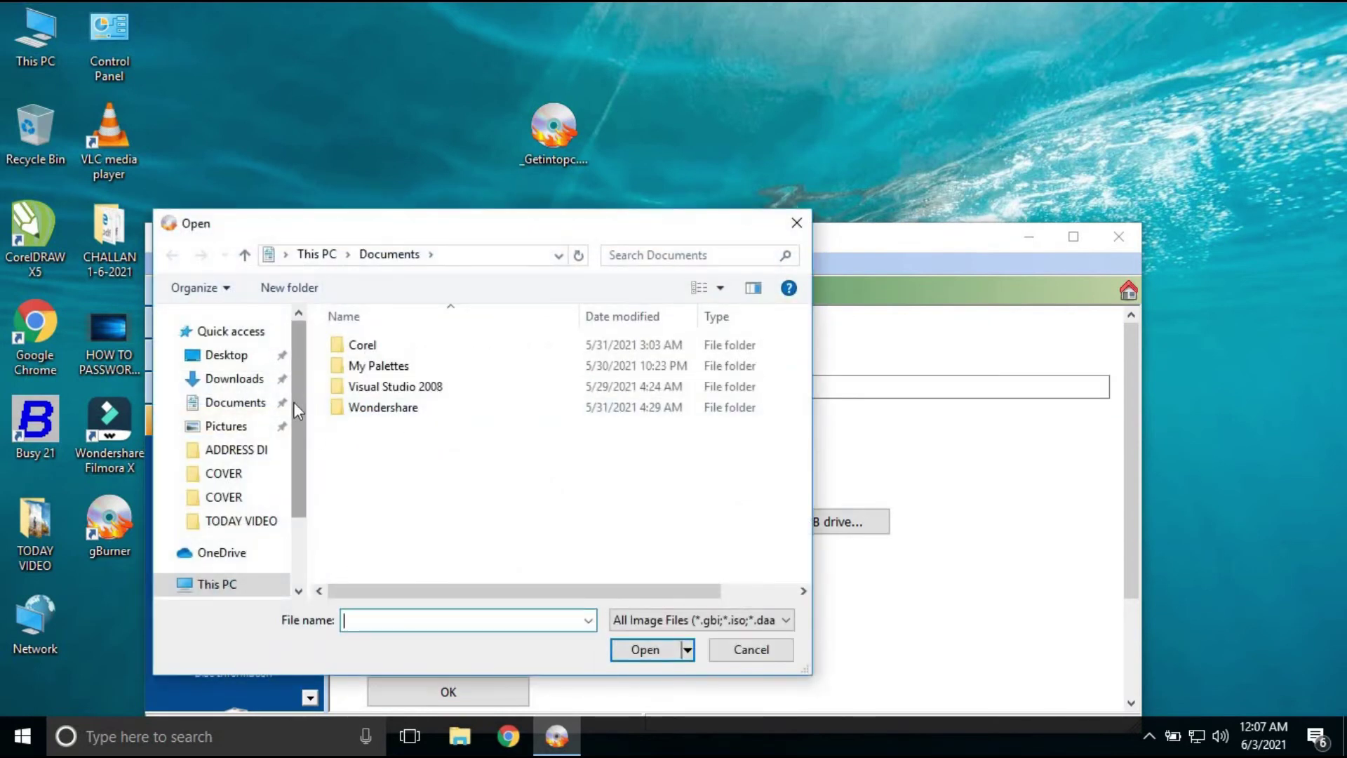
{"action": "left_click", "coordinate": [226, 355]}
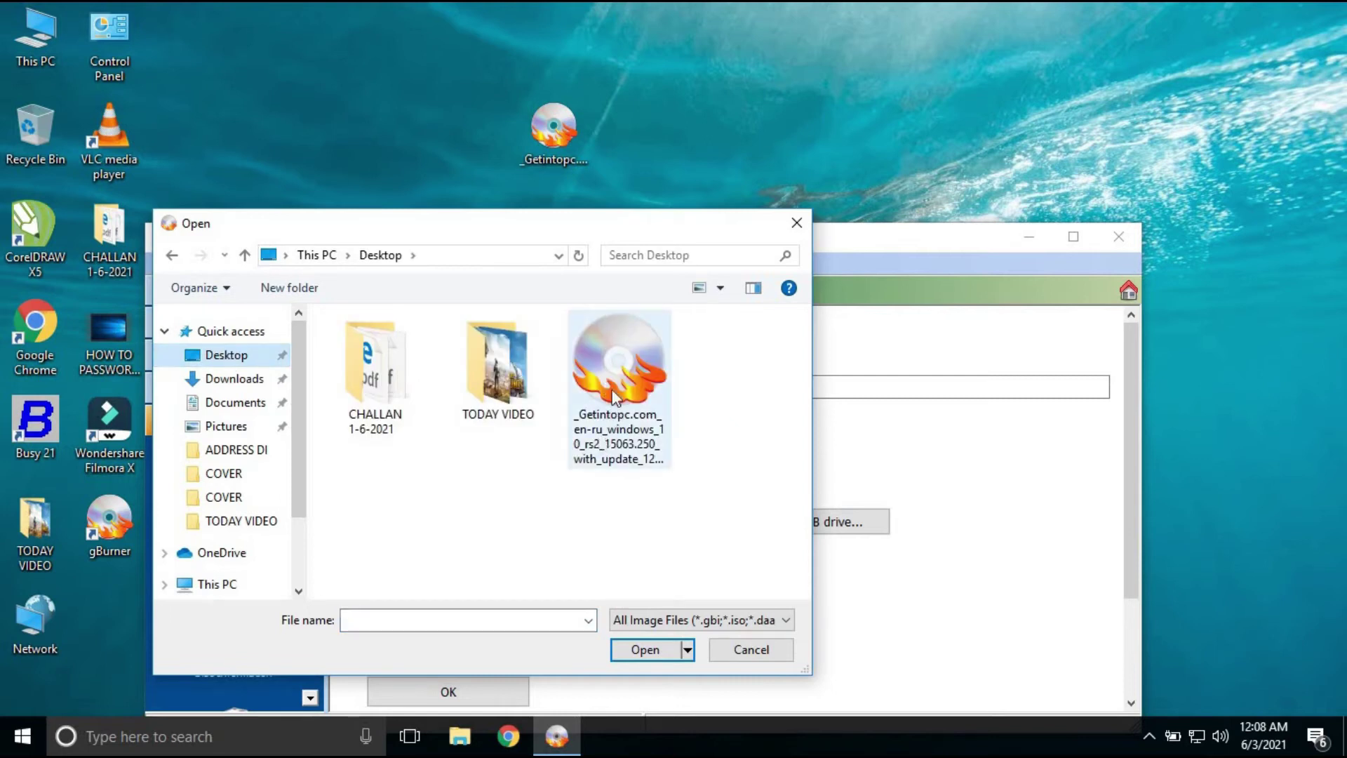
{"action": "left_click", "coordinate": [615, 414]}
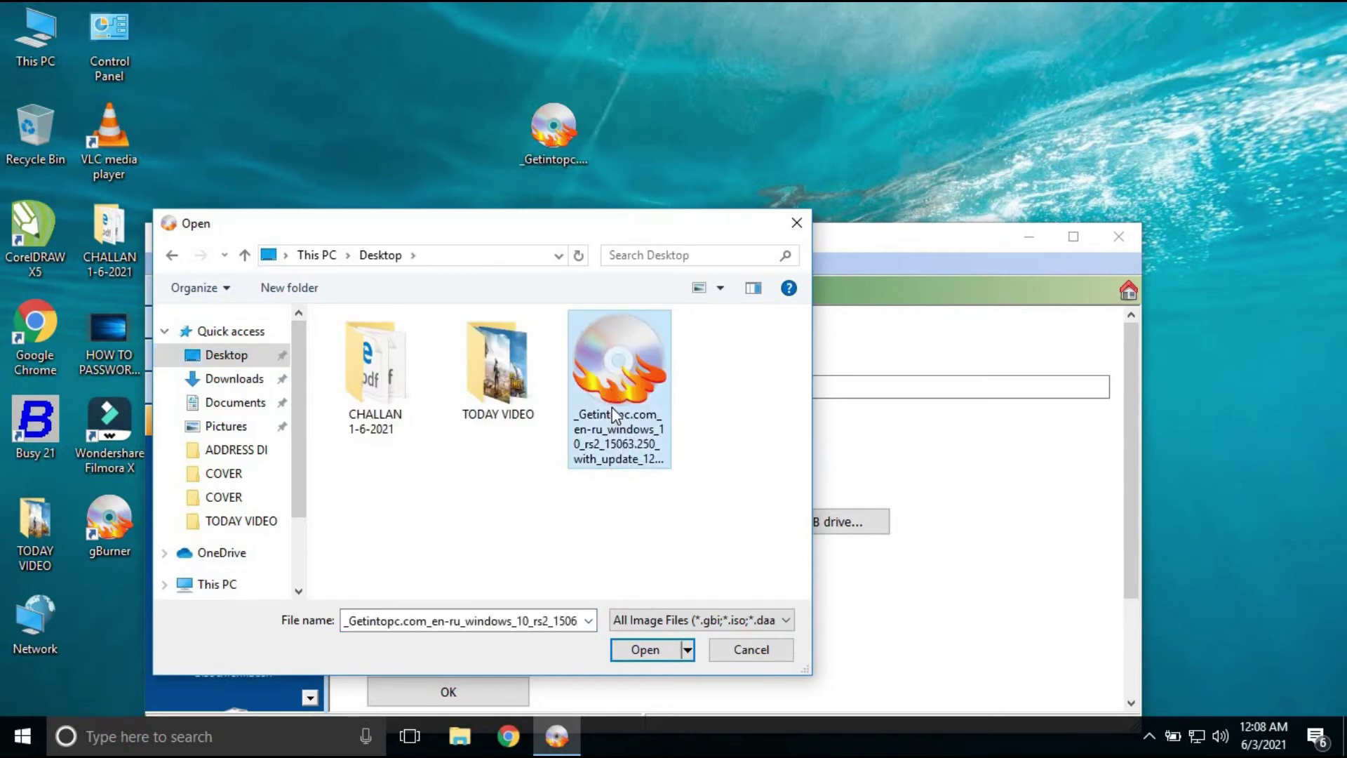
{"action": "left_click", "coordinate": [657, 657]}
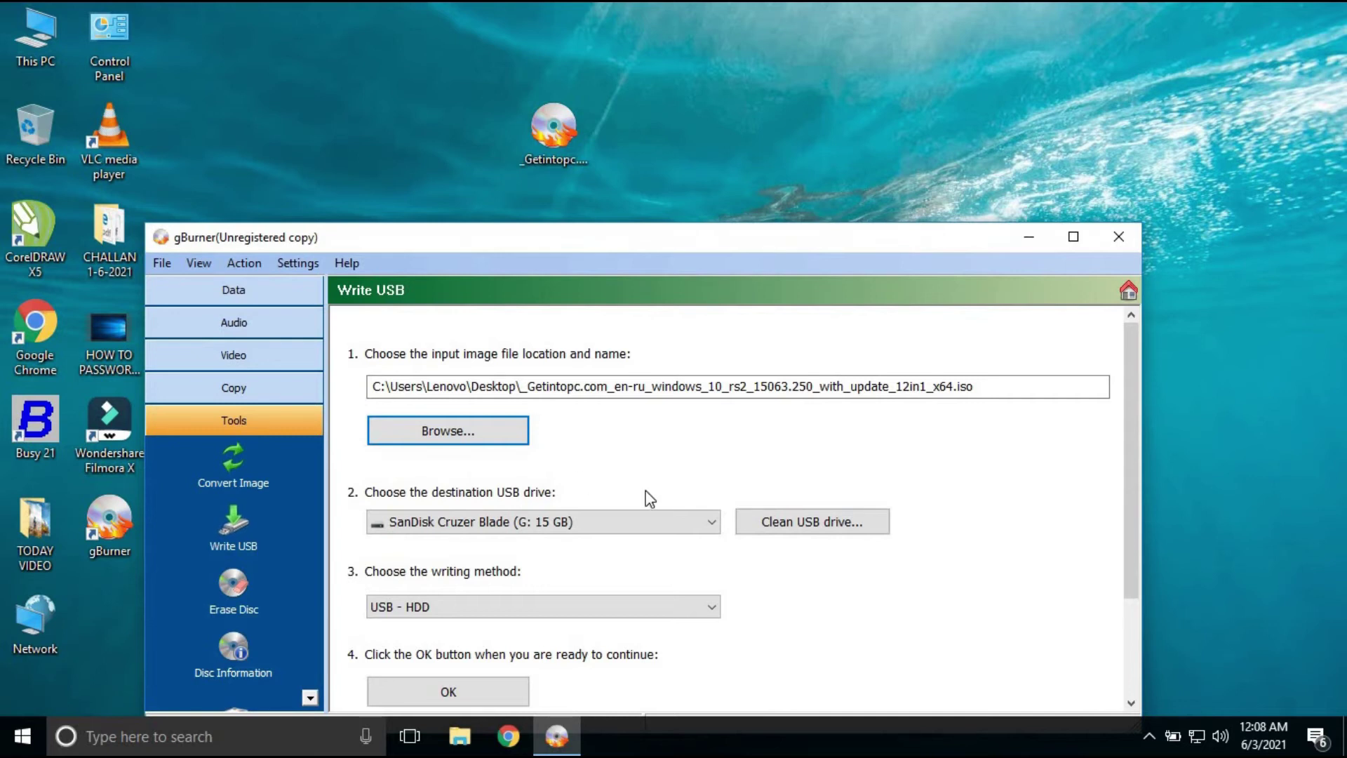
Step: Clean all data from the SanDisk Cruzer Blade (G: 15 GB) USB drive, accepting the data-loss confirmation
{"action": "left_click", "coordinate": [791, 531]}
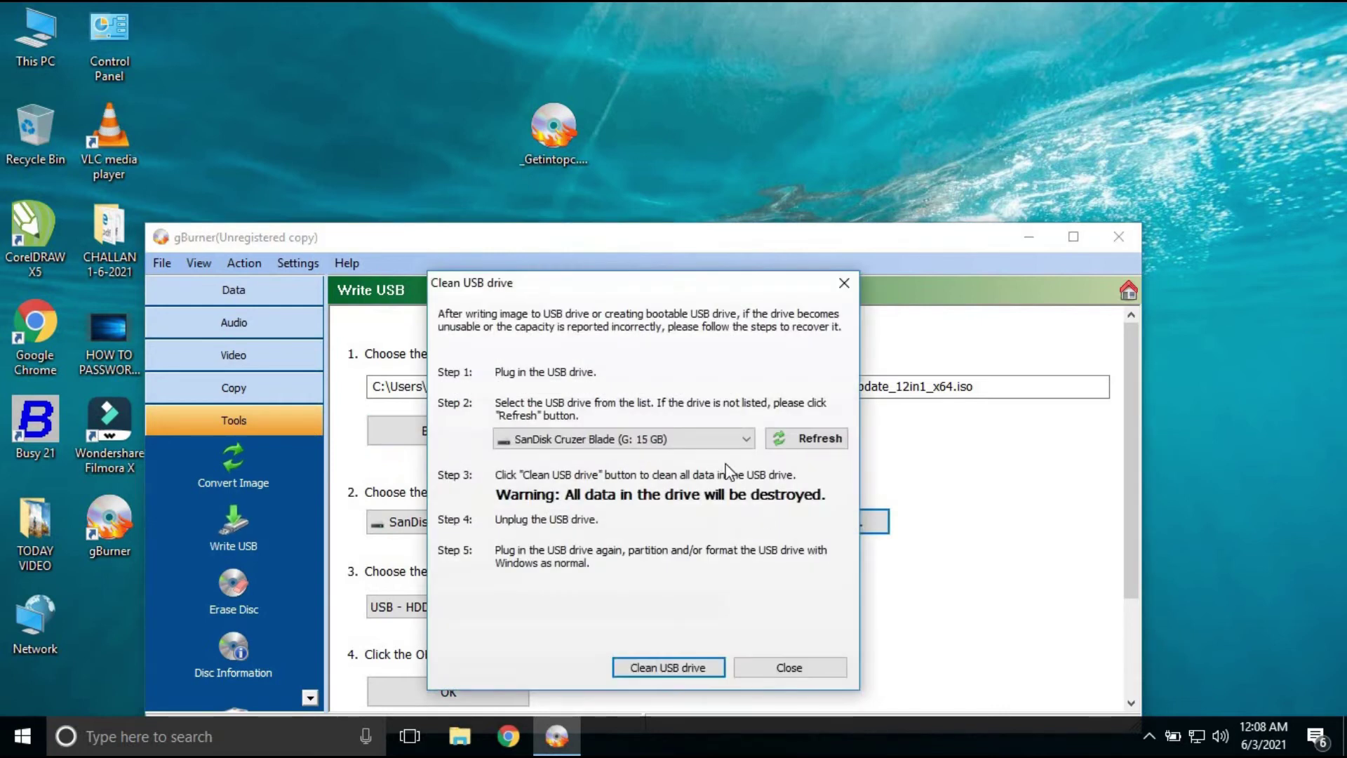
{"action": "left_click", "coordinate": [672, 665]}
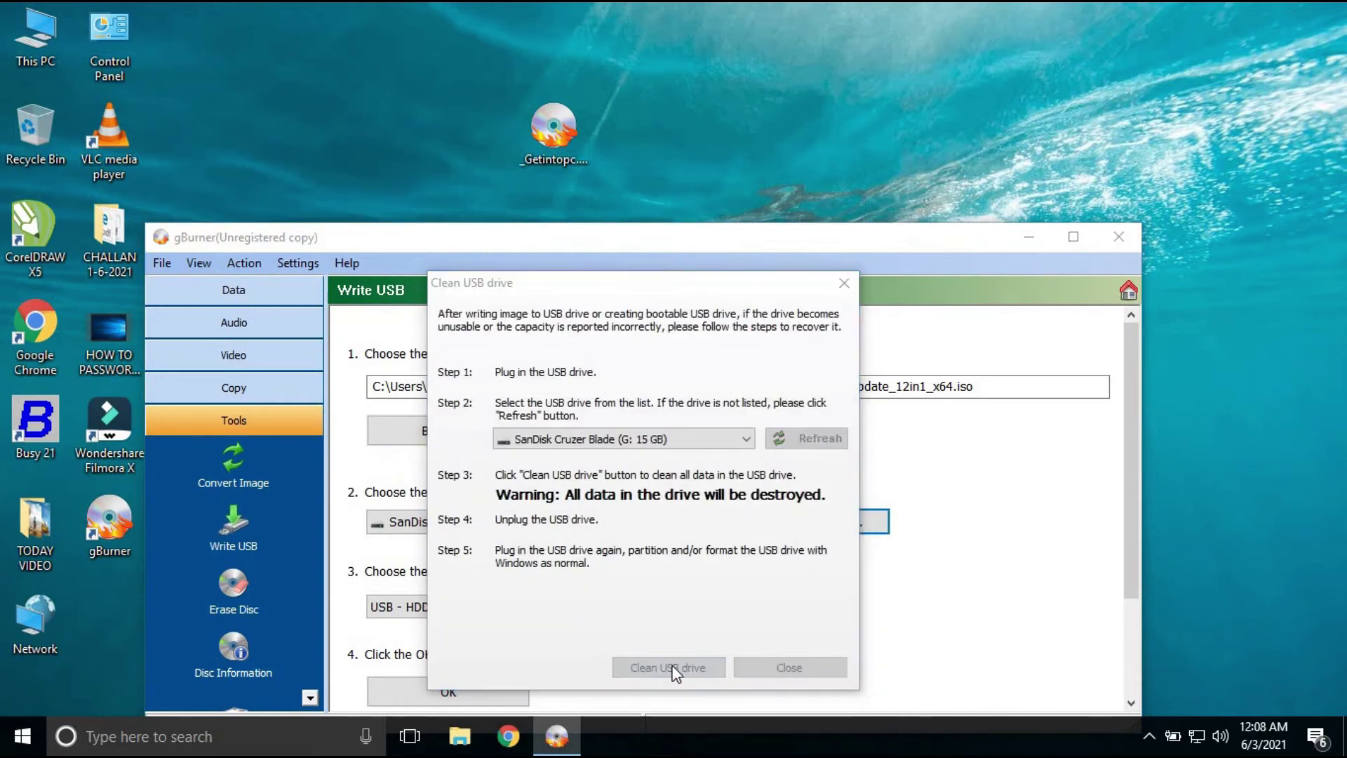
{"action": "left_click", "coordinate": [748, 442]}
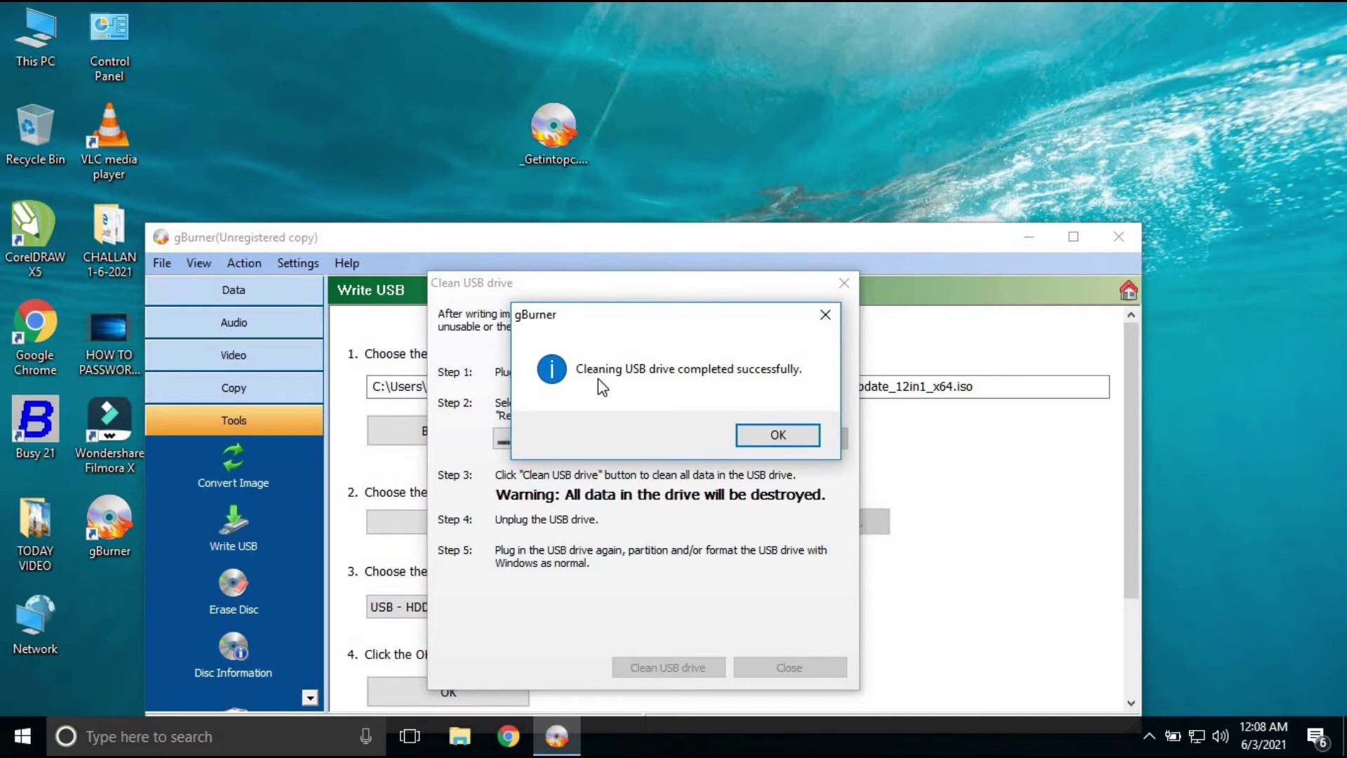
Step: Acknowledge the completed USB cleaning and close the Clean USB drive dialog
{"action": "left_click", "coordinate": [744, 435]}
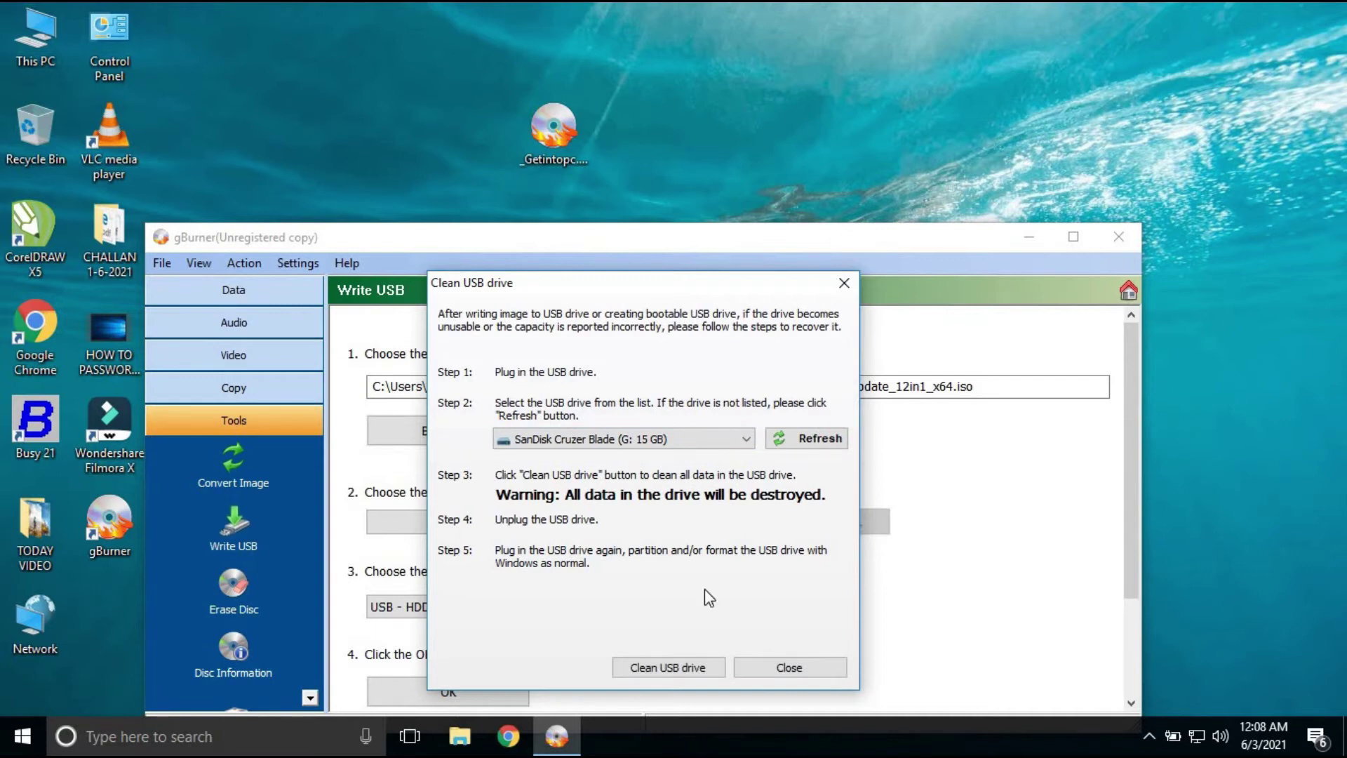
{"action": "left_click", "coordinate": [765, 665]}
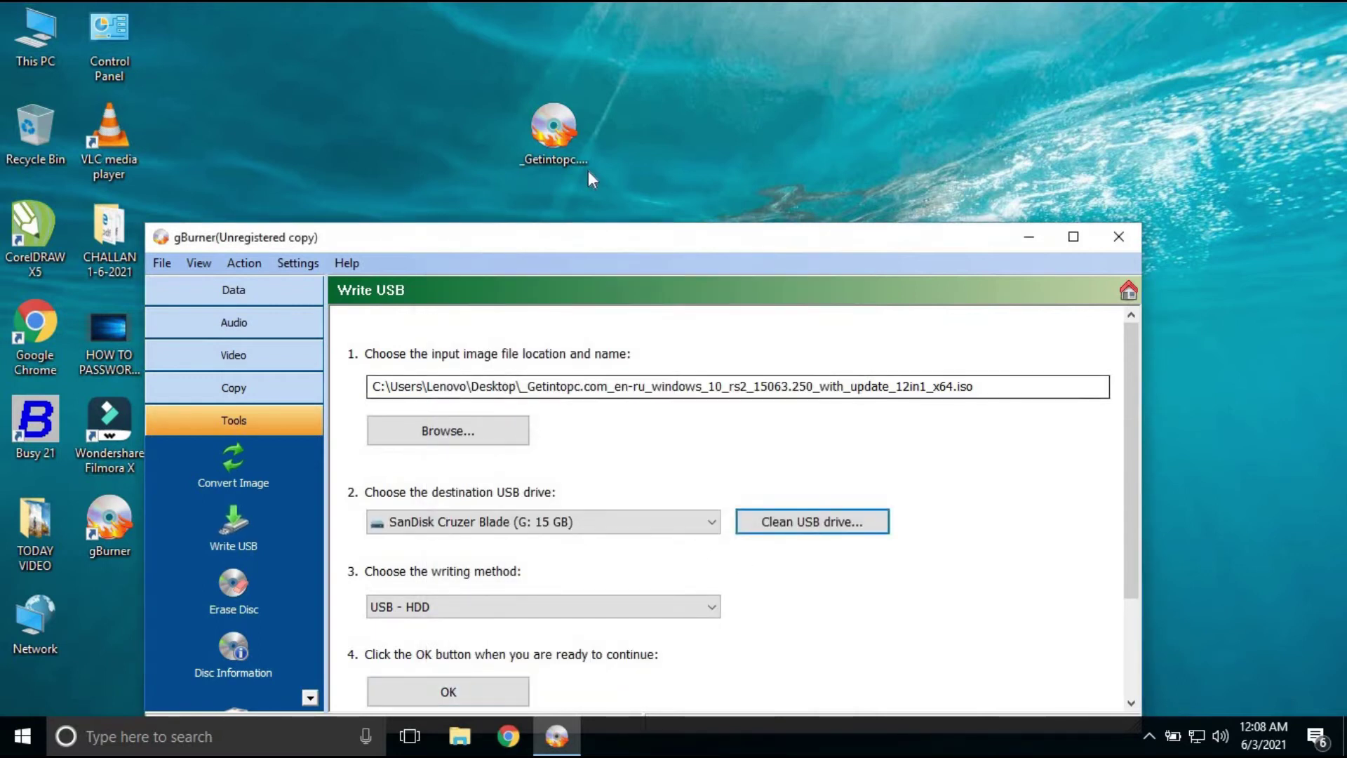
Step: Reselect the Getintopc Windows 10 ISO from the Desktop and start writing it to the SanDisk Cruzer Blade (G: 15 GB), accepting the overwrite confirmation
{"action": "left_click", "coordinate": [441, 435]}
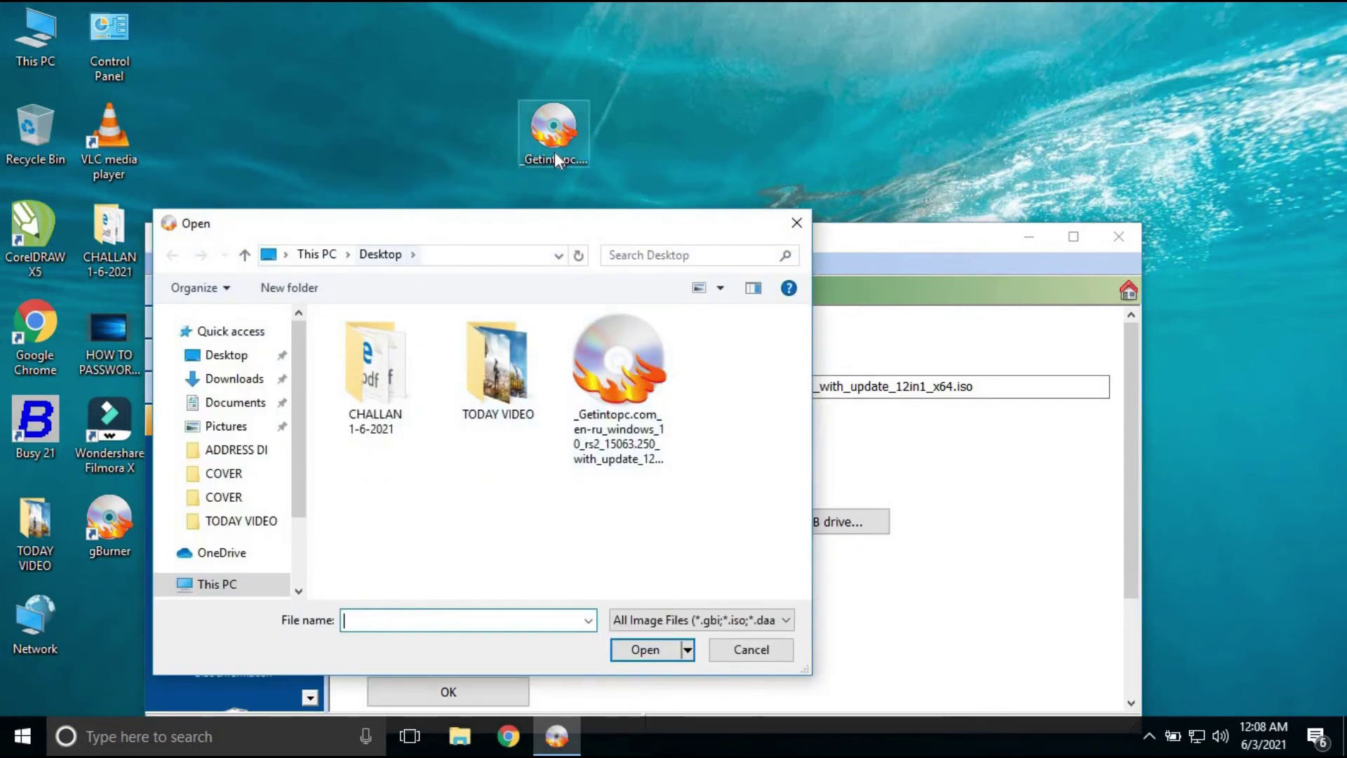
{"action": "left_click", "coordinate": [600, 397]}
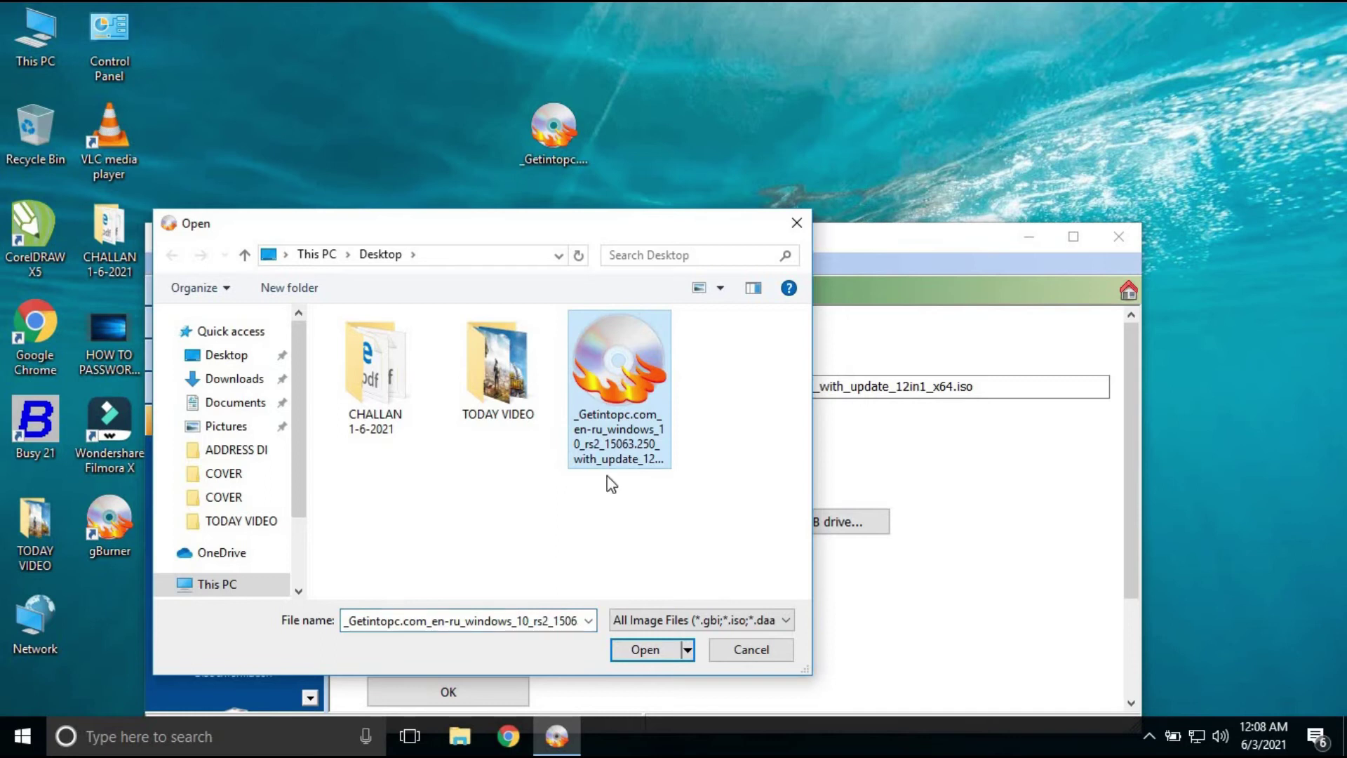
{"action": "left_click", "coordinate": [644, 649]}
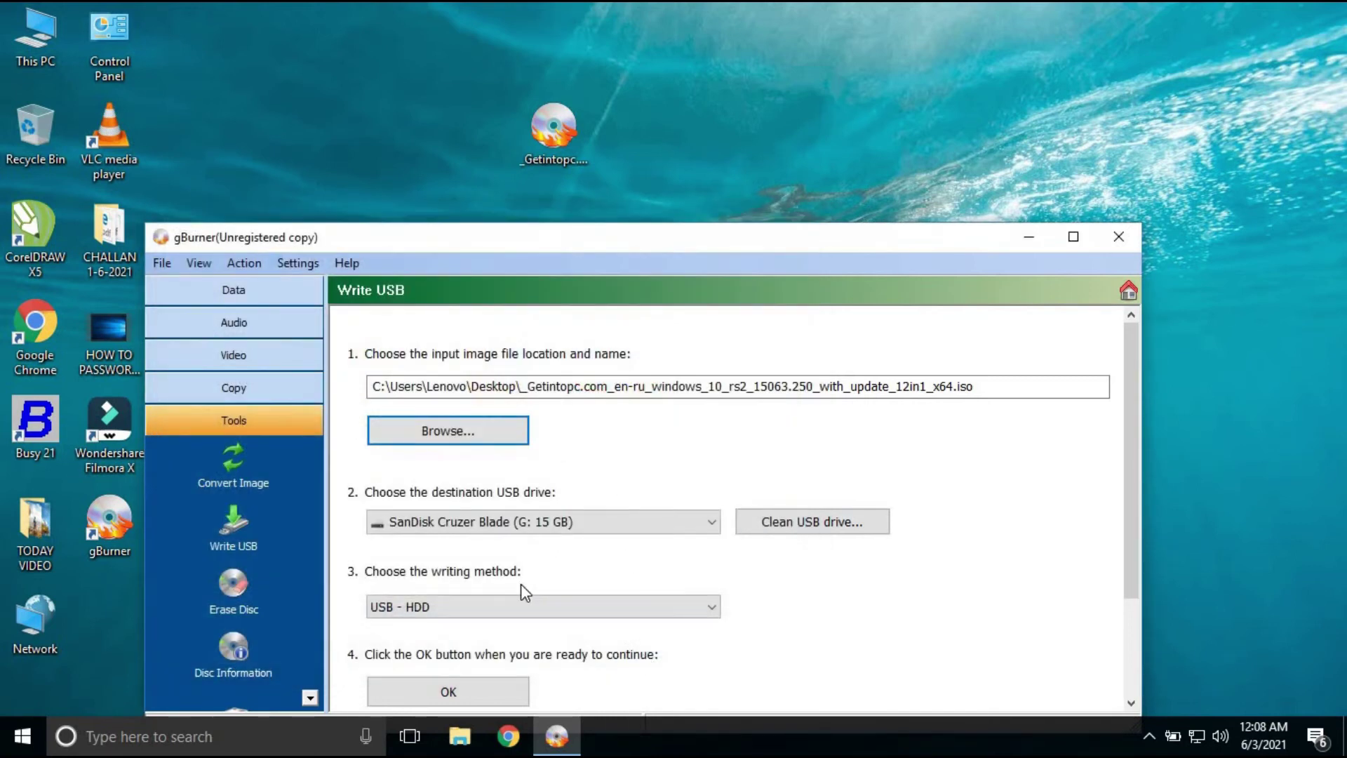
{"action": "left_click", "coordinate": [450, 676]}
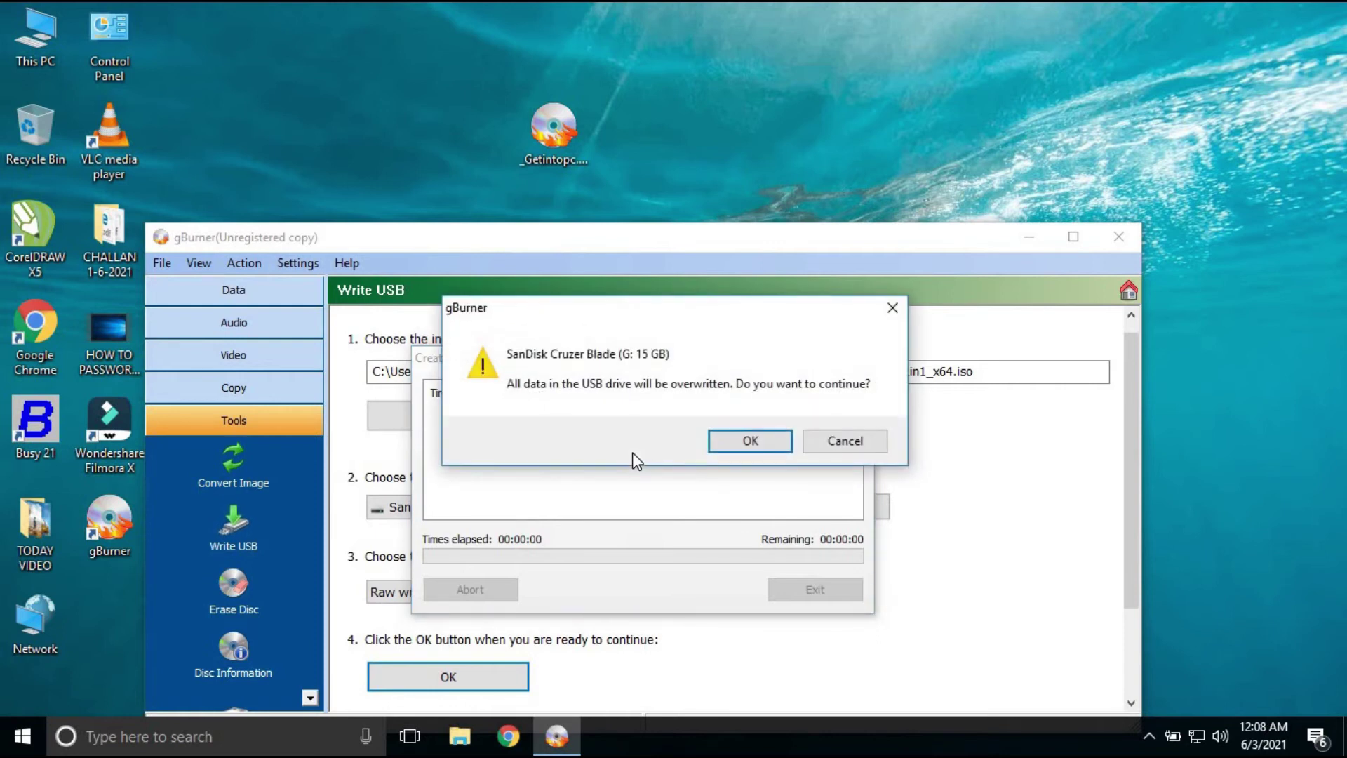
{"action": "left_click", "coordinate": [730, 440]}
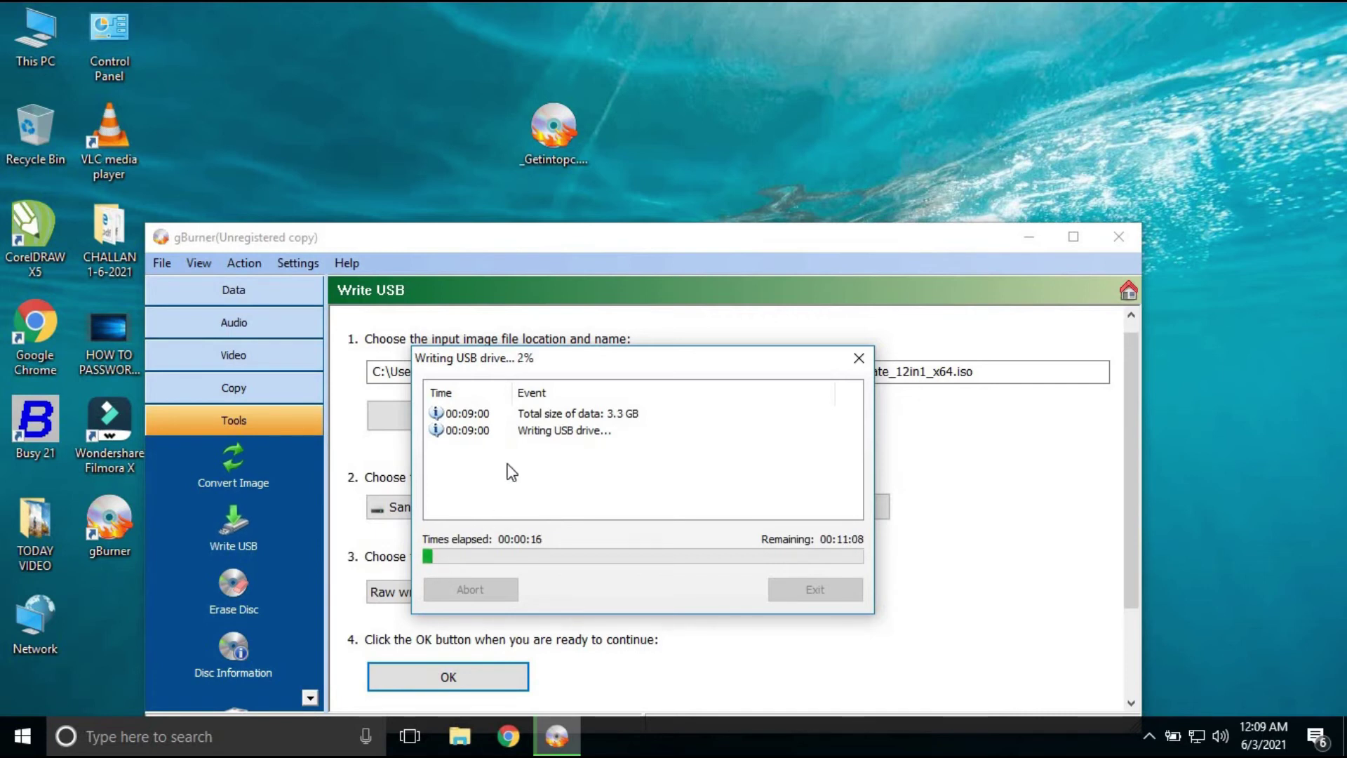
{"action": "left_click", "coordinate": [552, 144]}
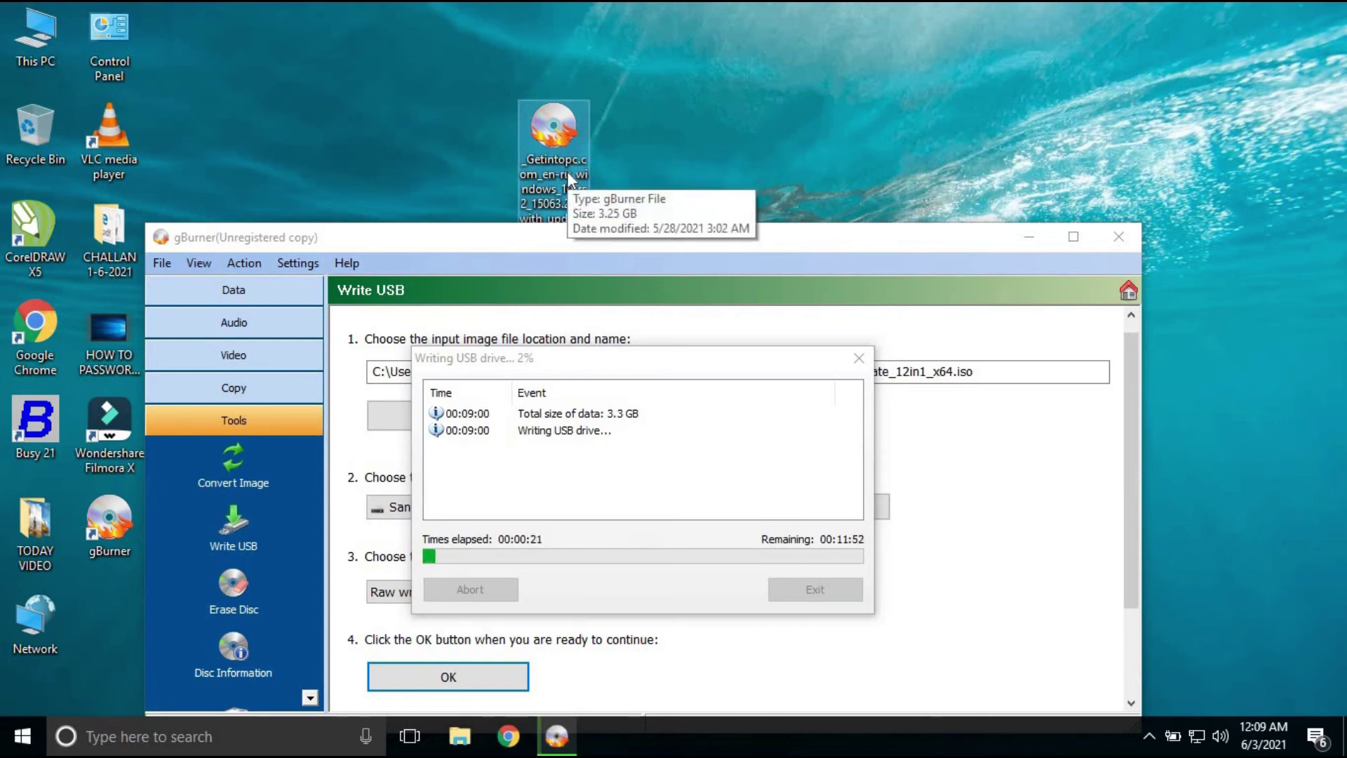
{"action": "left_click", "coordinate": [596, 370]}
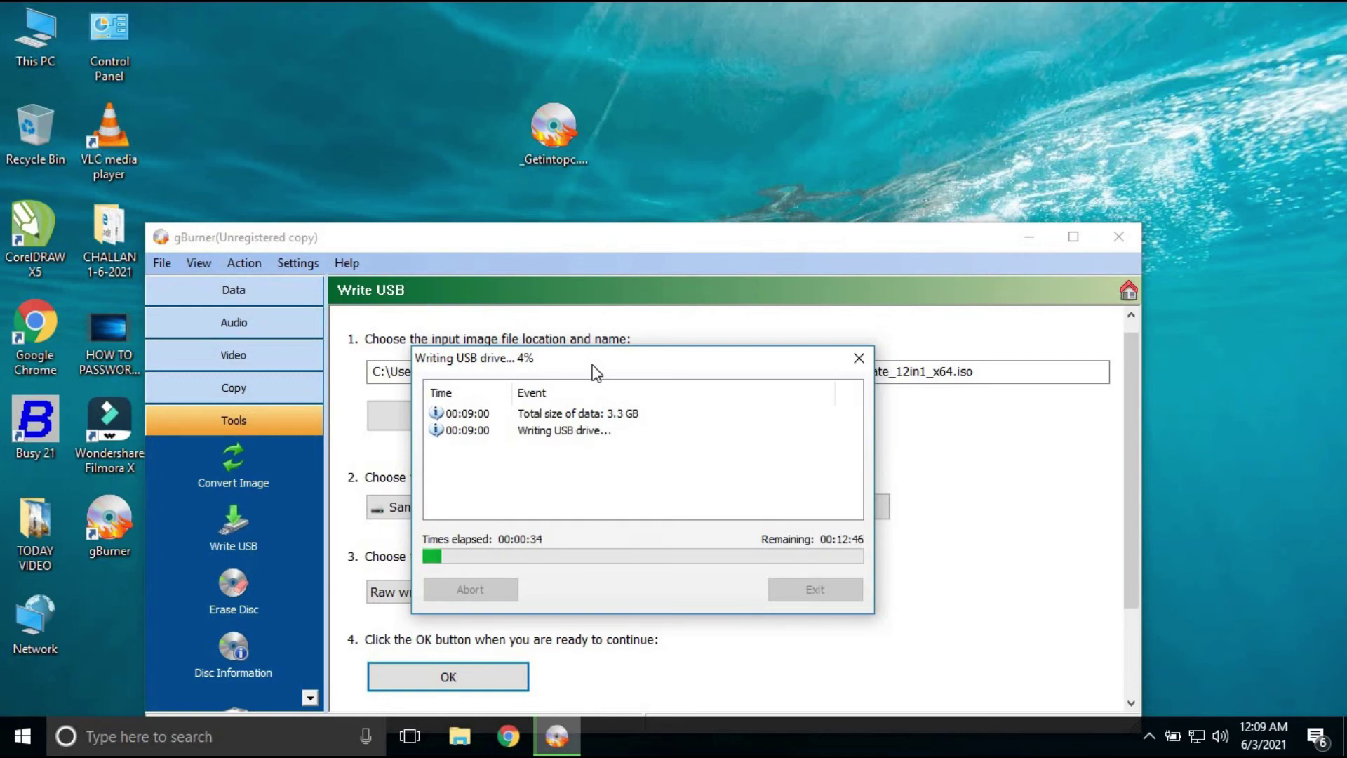
{"action": "right_click", "coordinate": [576, 167]}
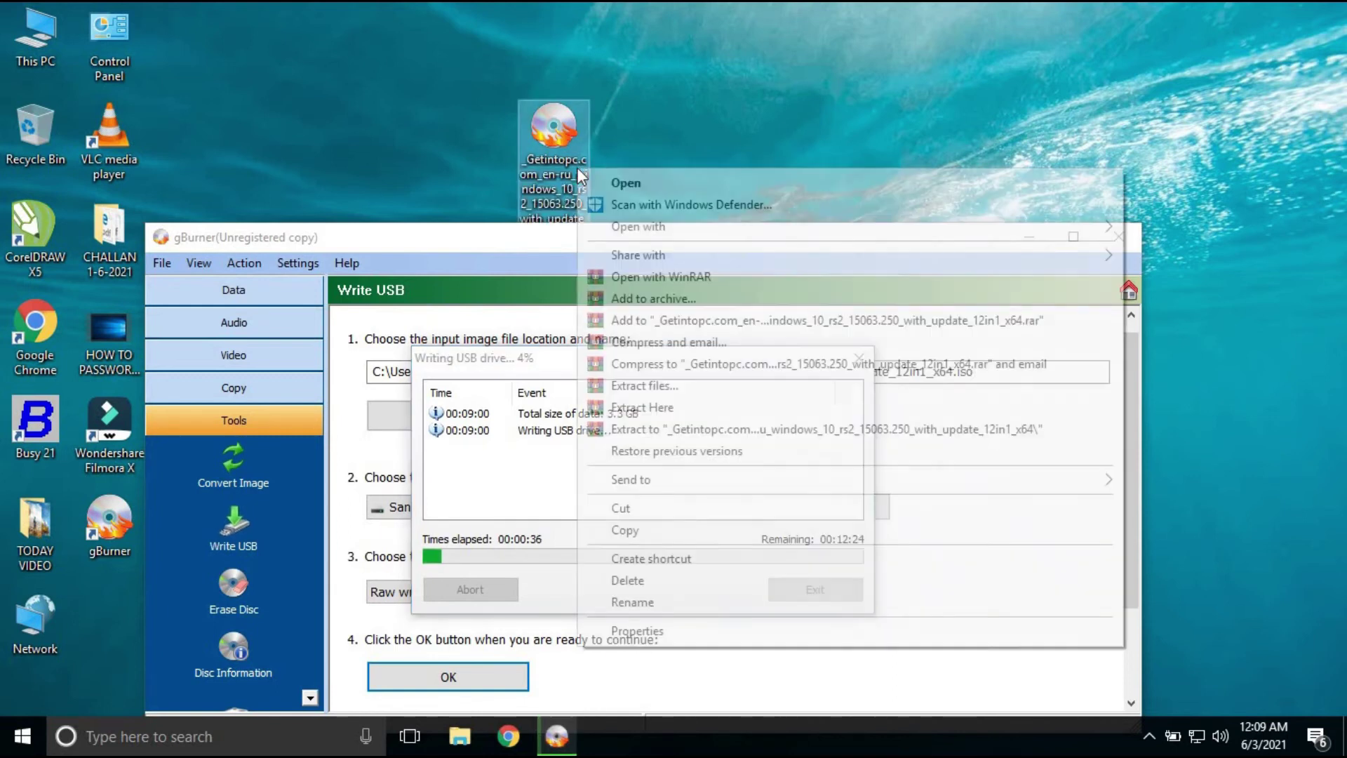
{"action": "left_click", "coordinate": [705, 113]}
{"action": "right_click", "coordinate": [705, 112]}
{"action": "left_click", "coordinate": [743, 174]}
{"action": "right_click", "coordinate": [744, 175]}
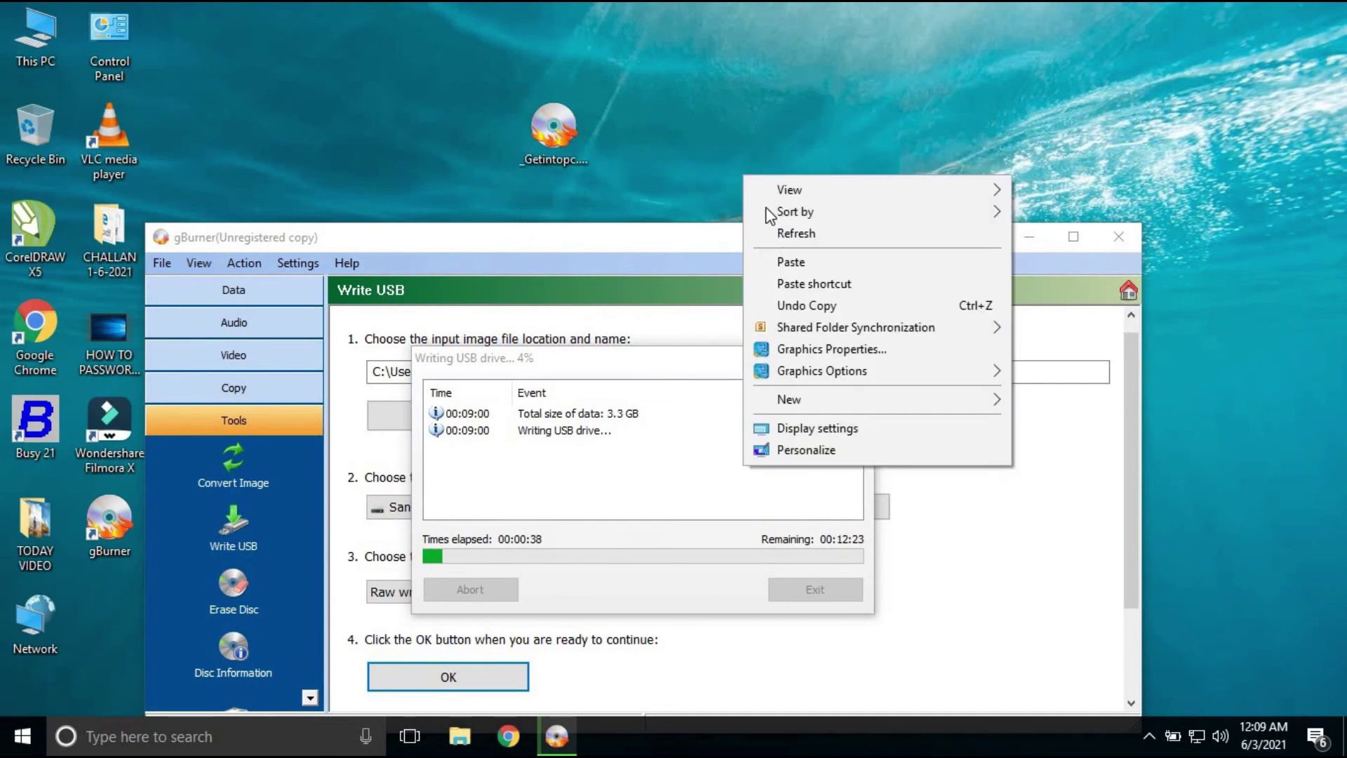
{"action": "left_click", "coordinate": [766, 232]}
{"action": "right_click", "coordinate": [714, 149]}
{"action": "left_click", "coordinate": [764, 205]}
{"action": "right_click", "coordinate": [714, 143]}
{"action": "left_click", "coordinate": [754, 203]}
{"action": "right_click", "coordinate": [721, 162]}
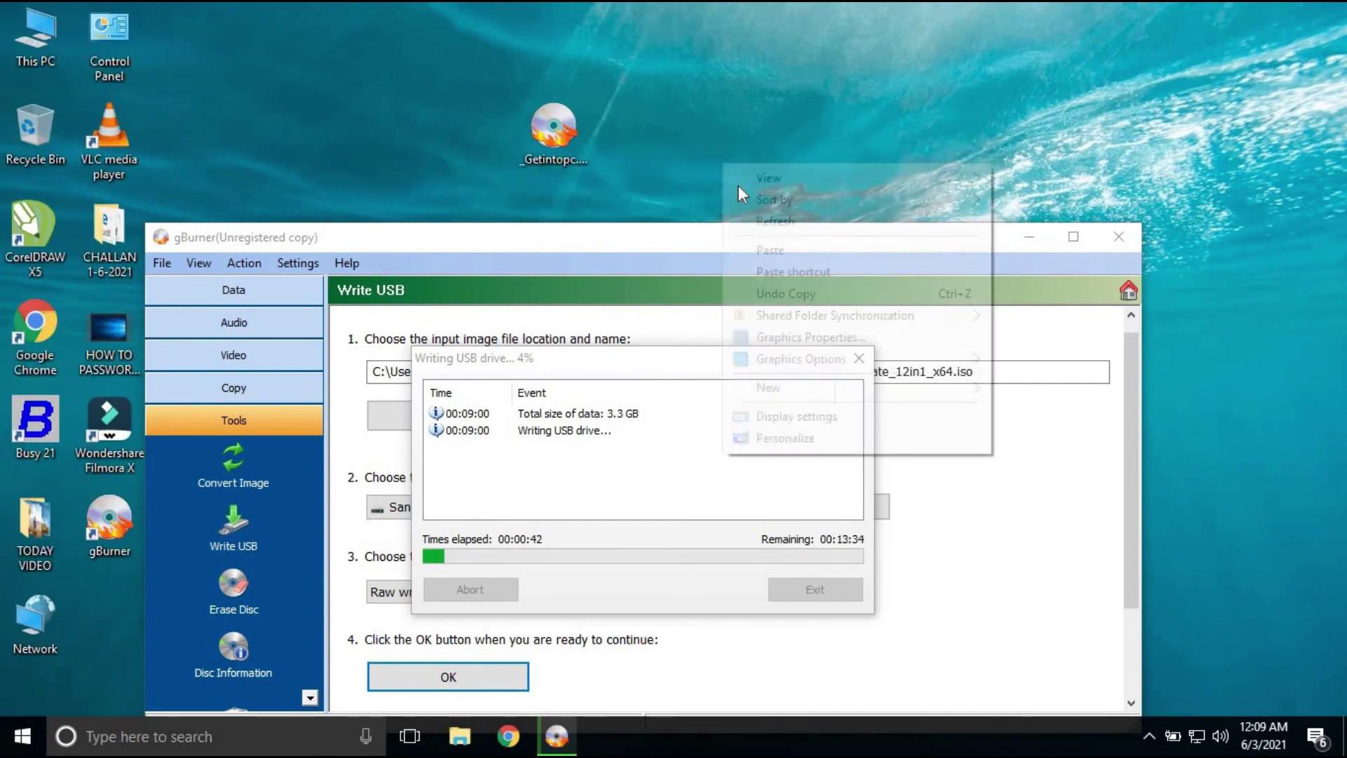
{"action": "left_click", "coordinate": [755, 219]}
{"action": "right_click", "coordinate": [715, 171]}
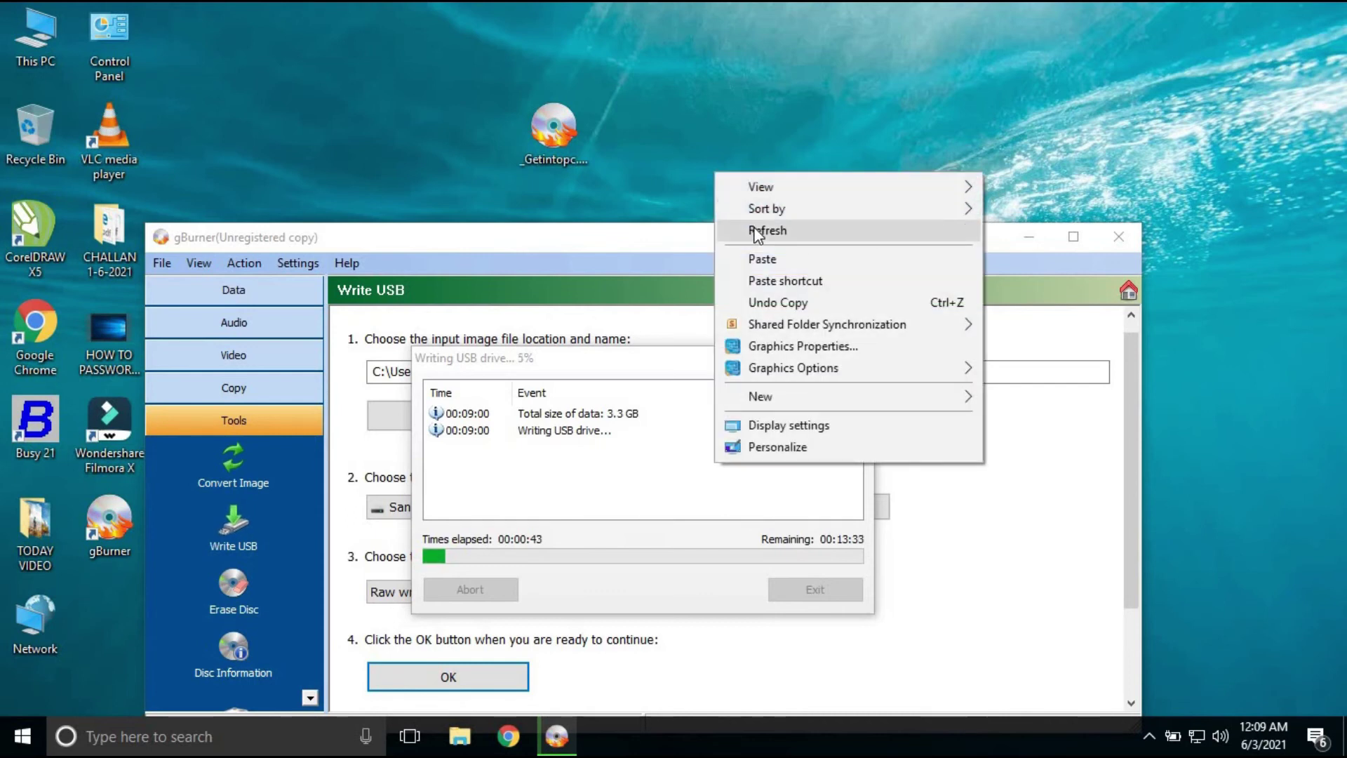
{"action": "left_click", "coordinate": [752, 230]}
{"action": "left_click_drag", "start_coordinate": [632, 362], "coordinate": [656, 342]}
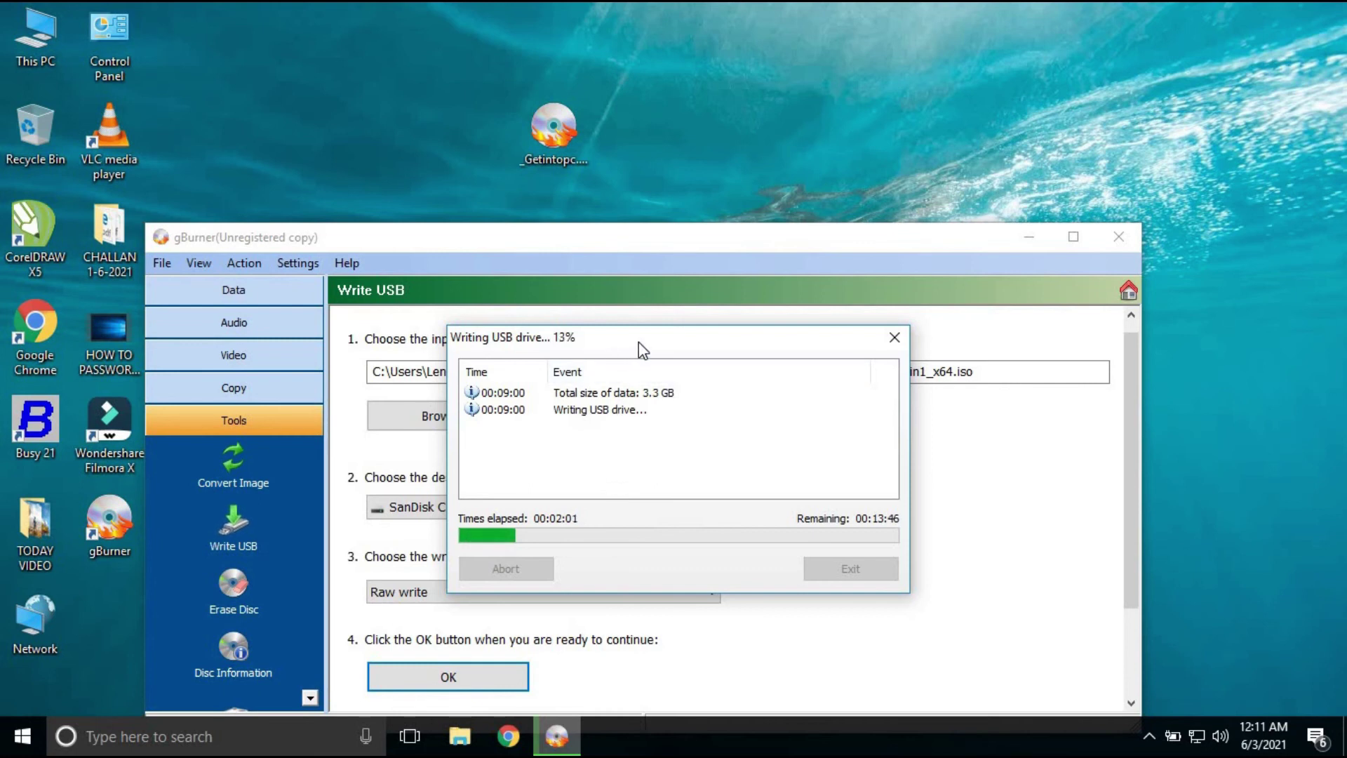
{"action": "left_click_drag", "start_coordinate": [635, 341], "coordinate": [604, 354]}
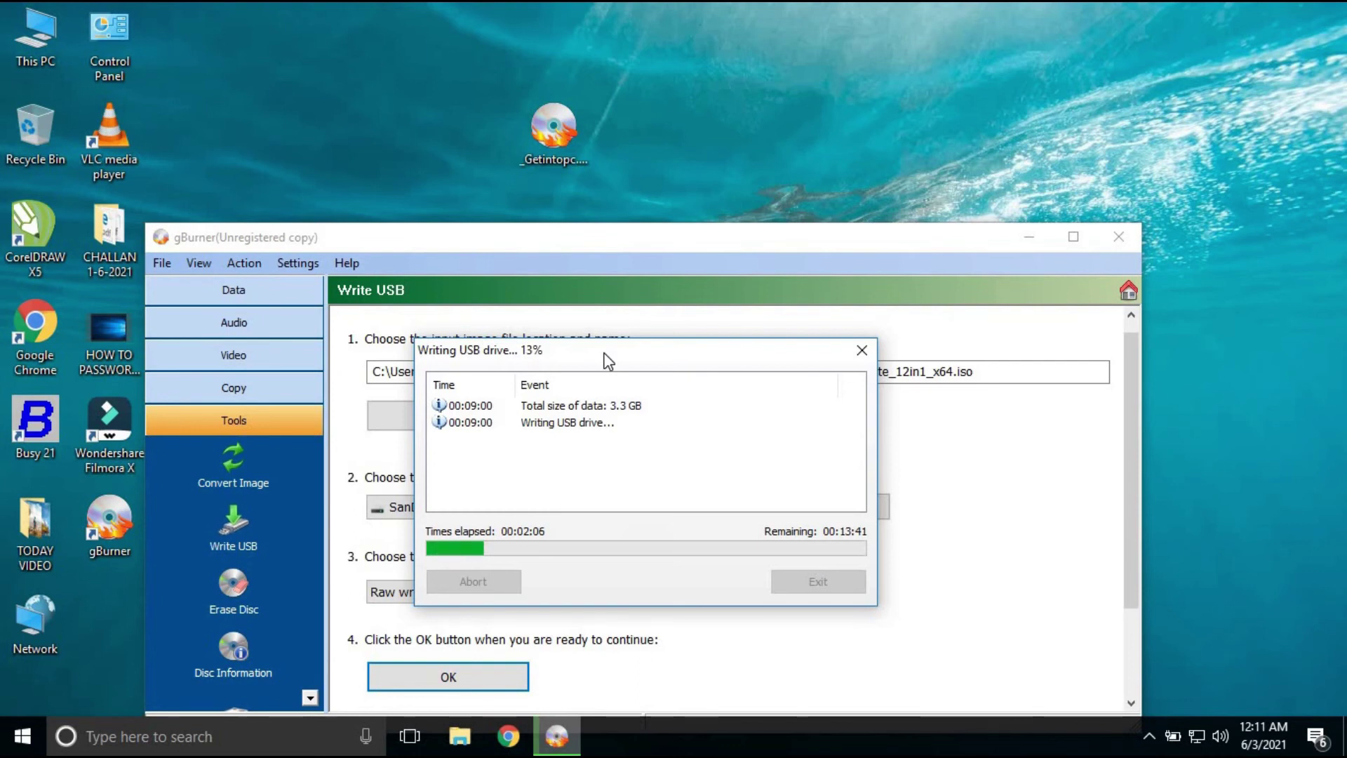
{"action": "right_click", "coordinate": [477, 156]}
{"action": "left_click", "coordinate": [510, 215]}
{"action": "right_click", "coordinate": [458, 167]}
{"action": "left_click", "coordinate": [498, 220]}
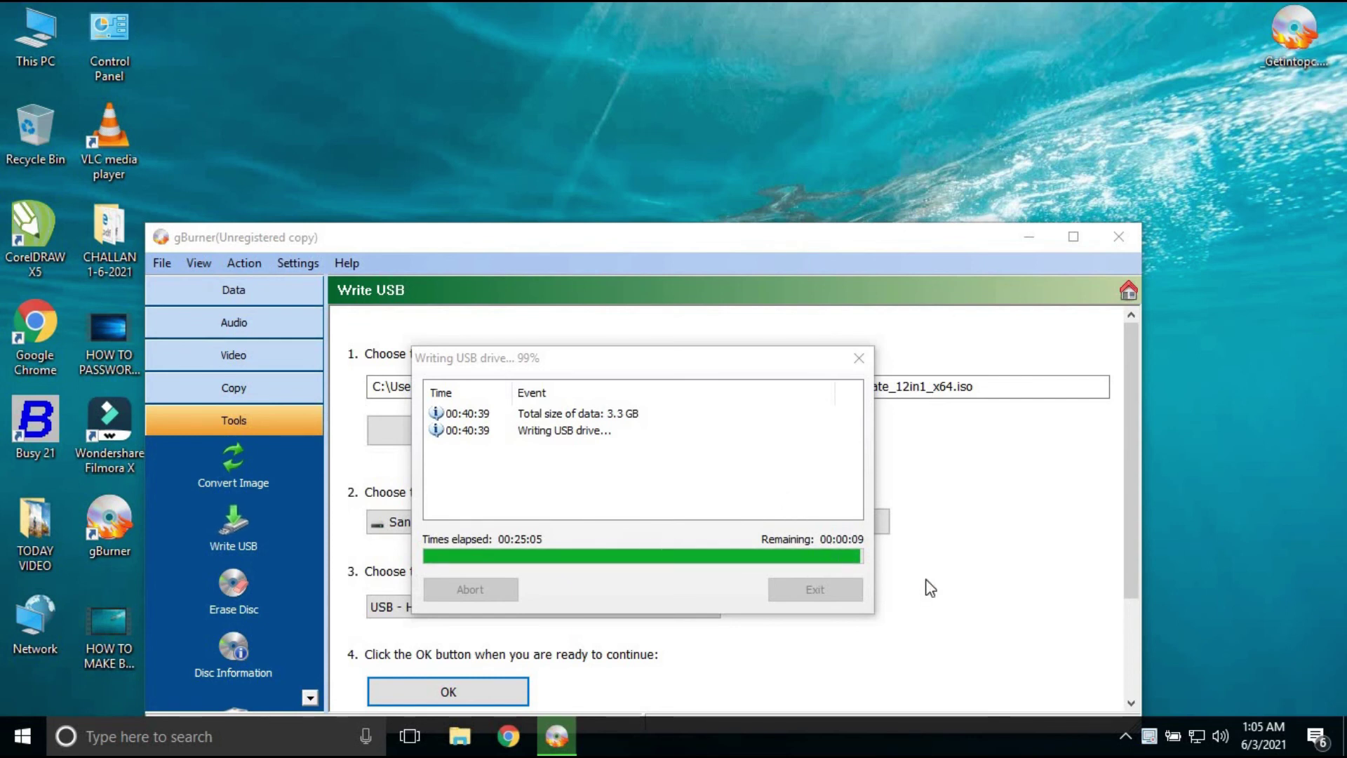
{"action": "left_click", "coordinate": [1126, 732]}
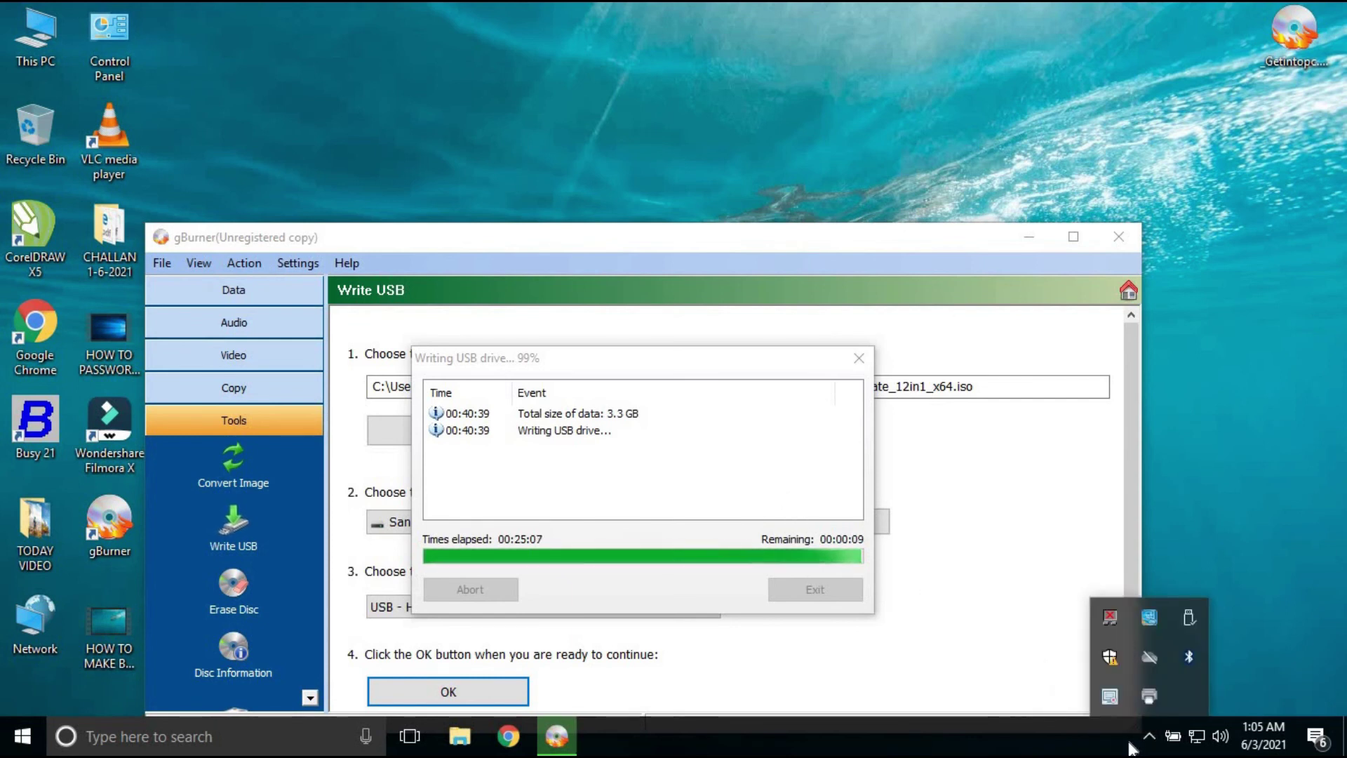
{"action": "left_click", "coordinate": [1126, 733]}
{"action": "left_click", "coordinate": [1148, 734]}
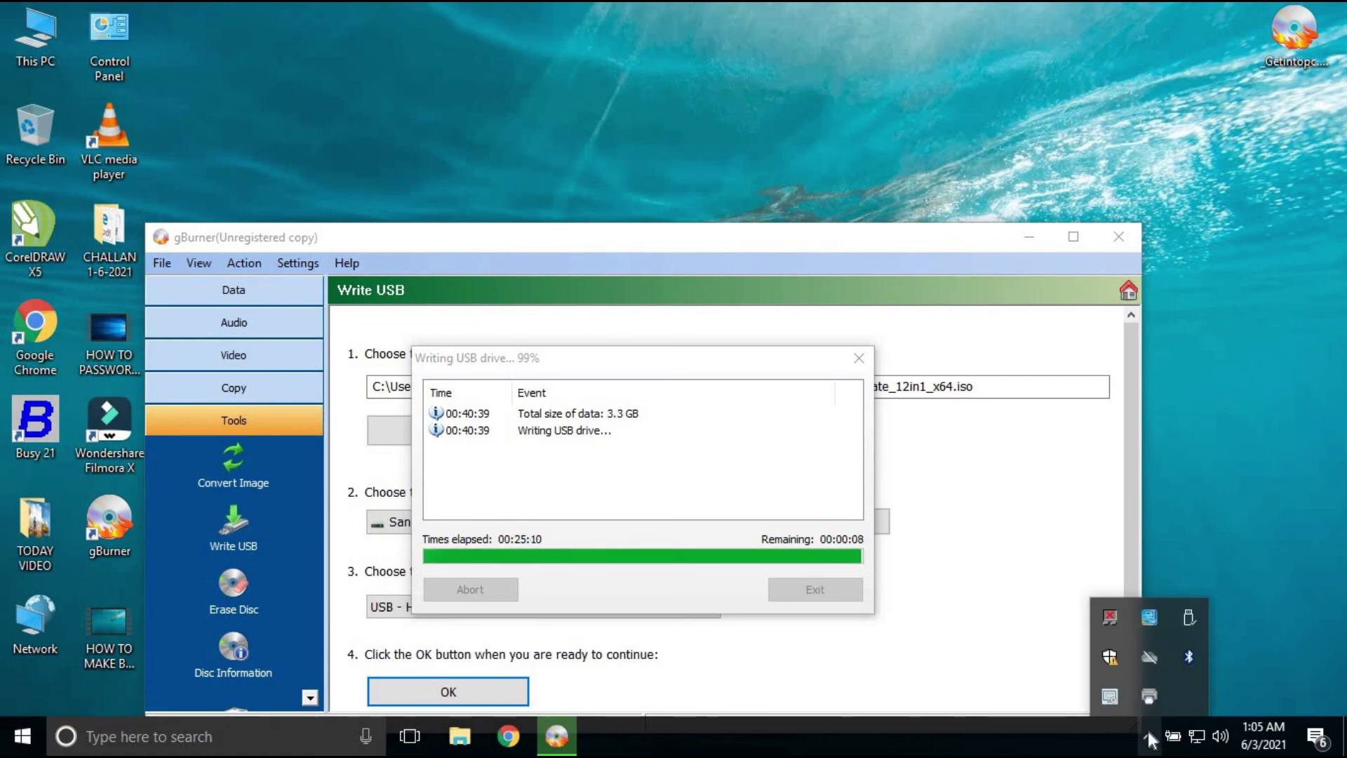
{"action": "left_click", "coordinate": [1147, 731]}
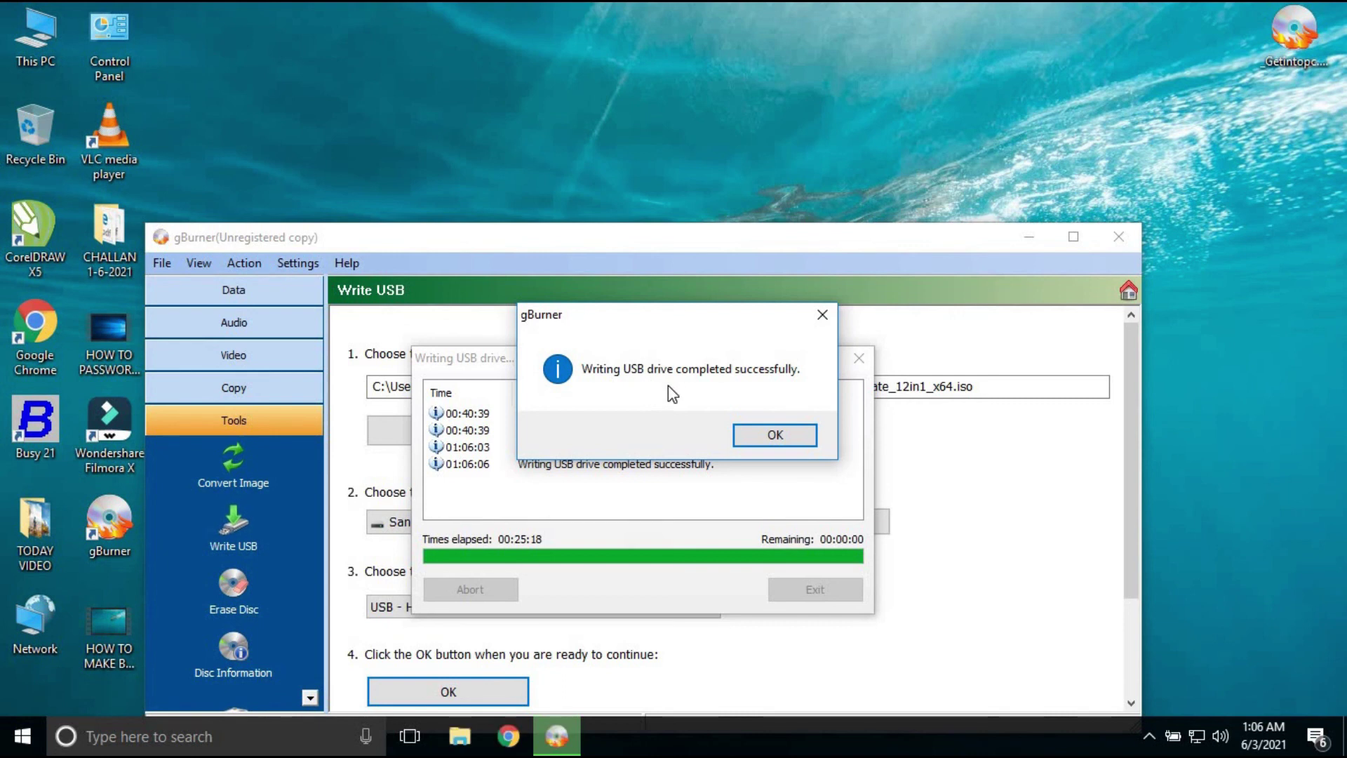
Step: Dismiss the write completion message, exit the Create bootable USB drive window and close gBurner
{"action": "left_click", "coordinate": [767, 434]}
{"action": "left_click_drag", "start_coordinate": [671, 352], "coordinate": [667, 354]}
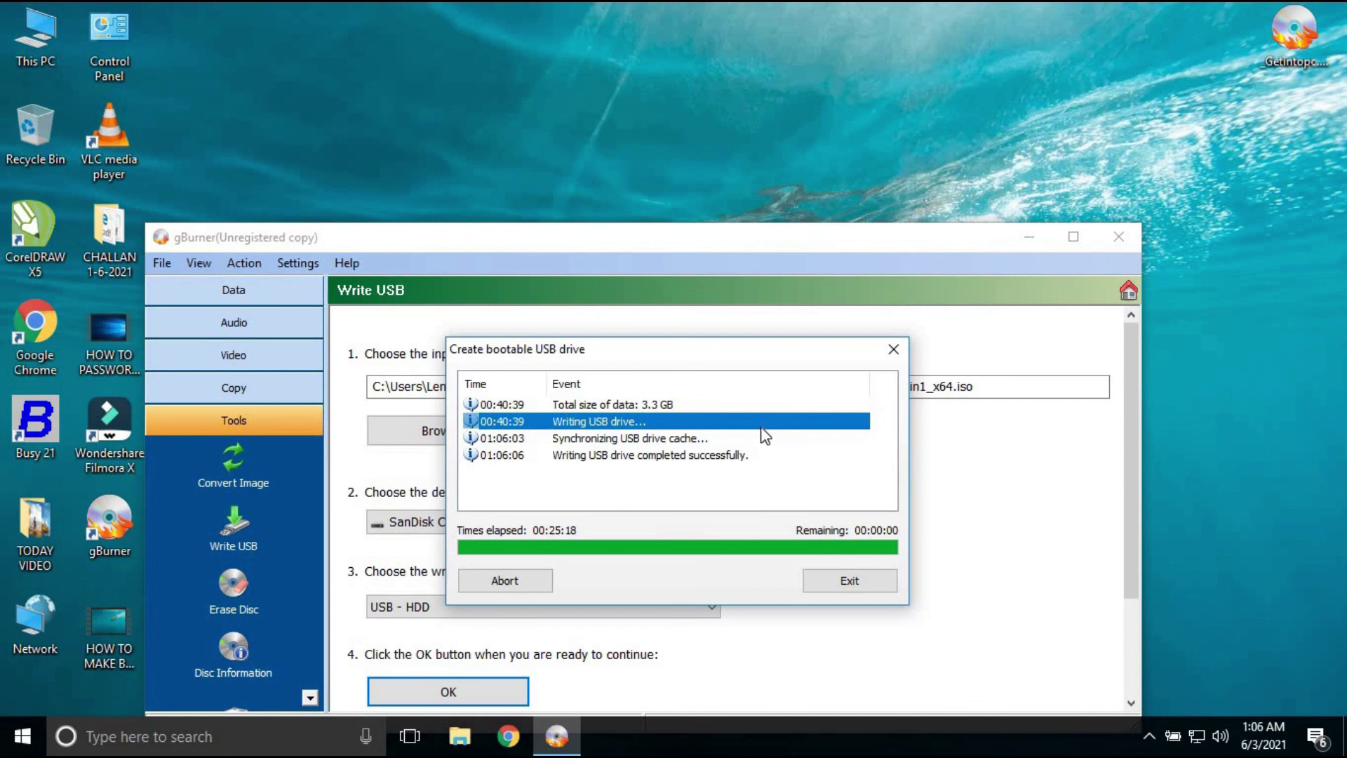
{"action": "left_click", "coordinate": [744, 479]}
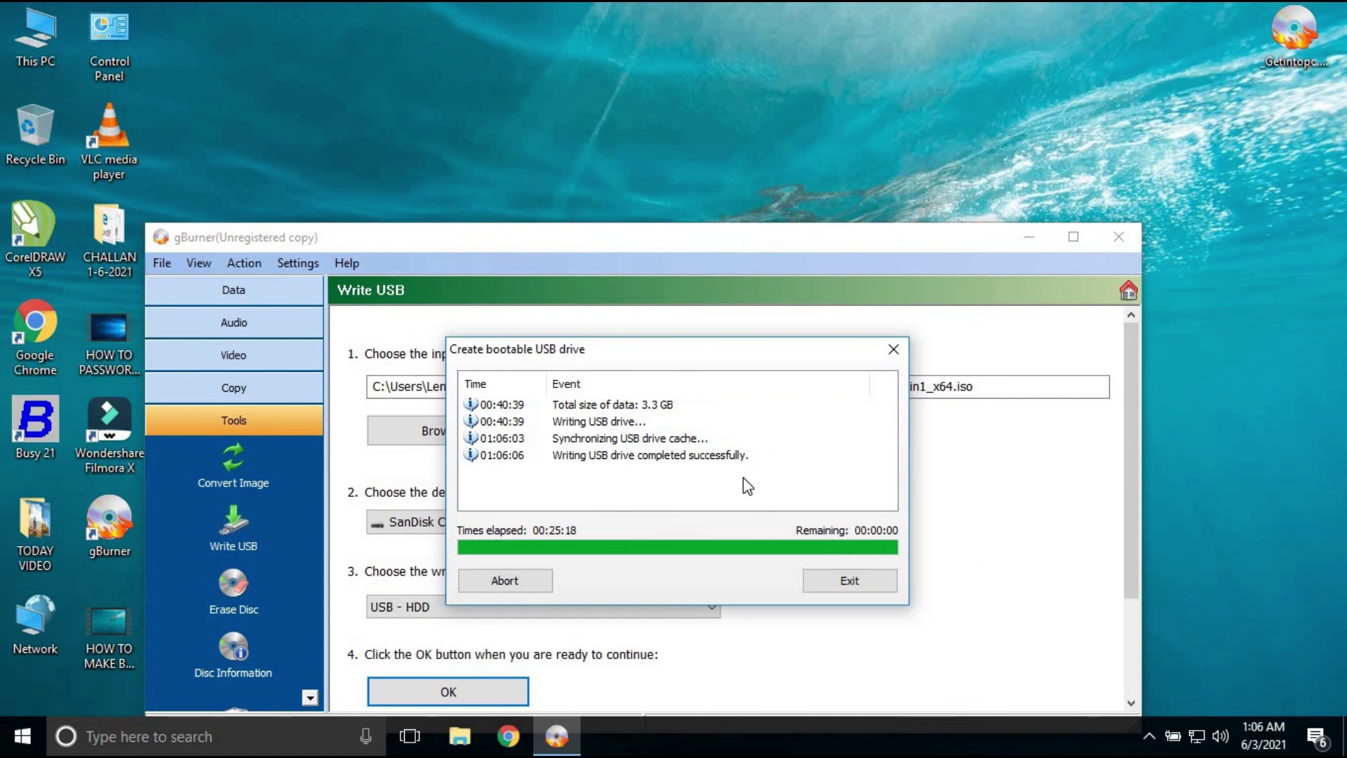
{"action": "left_click", "coordinate": [845, 584]}
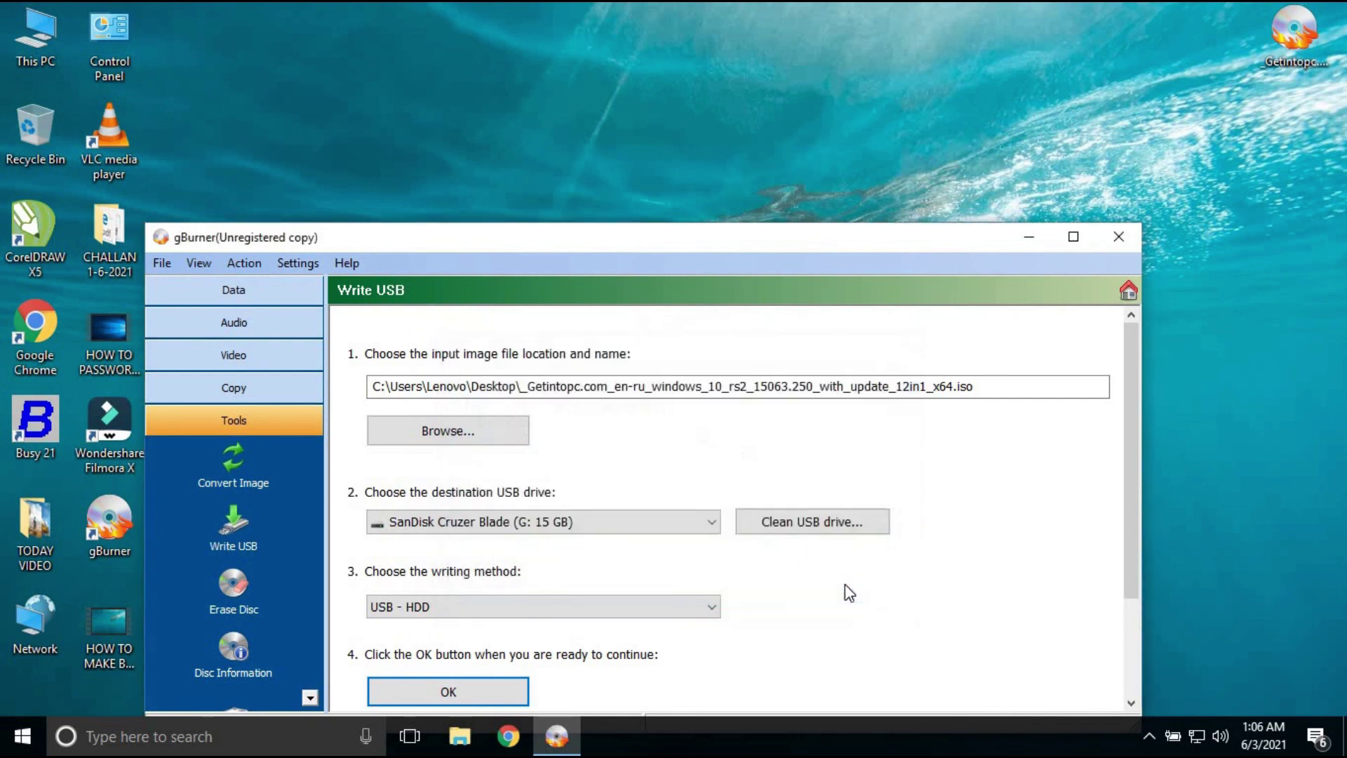
{"action": "left_click", "coordinate": [1119, 237]}
{"action": "right_click", "coordinate": [409, 309]}
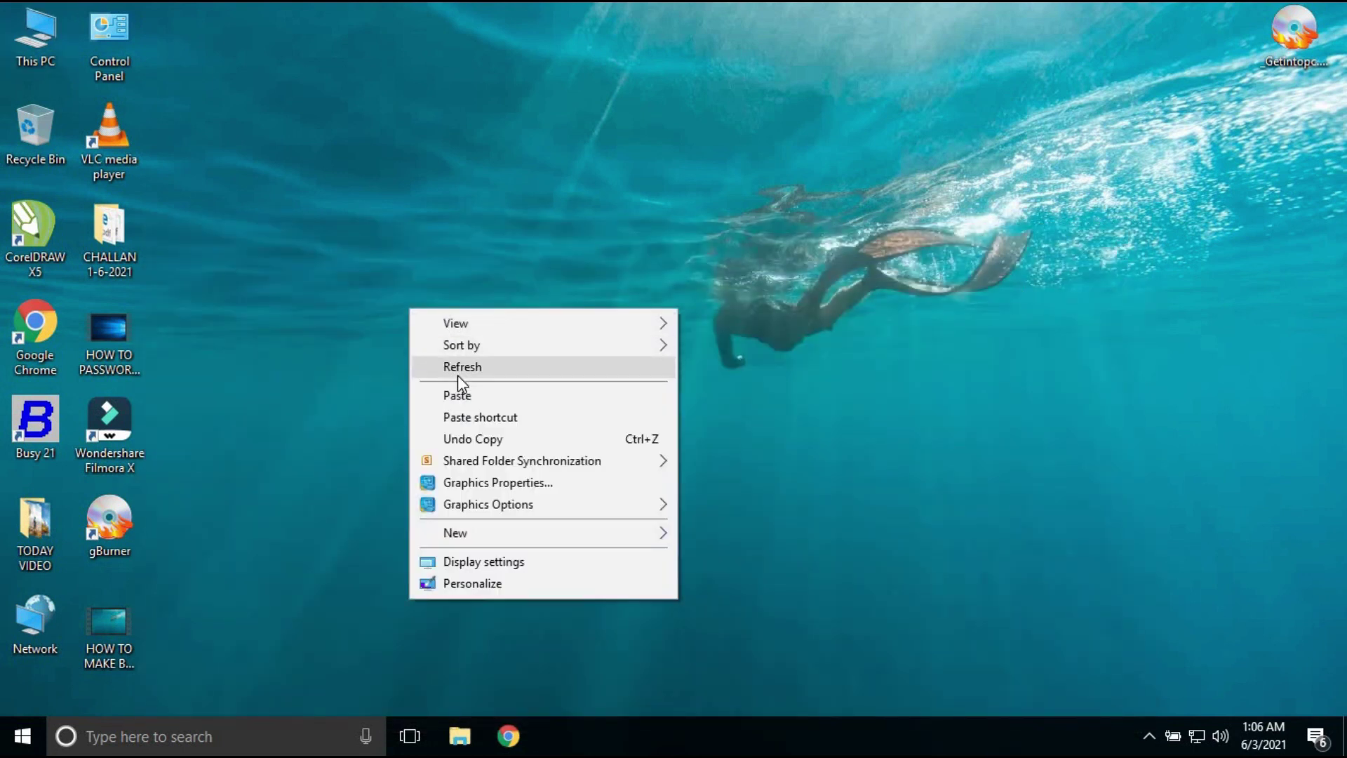
{"action": "right_click", "coordinate": [458, 377]}
{"action": "right_click", "coordinate": [495, 141]}
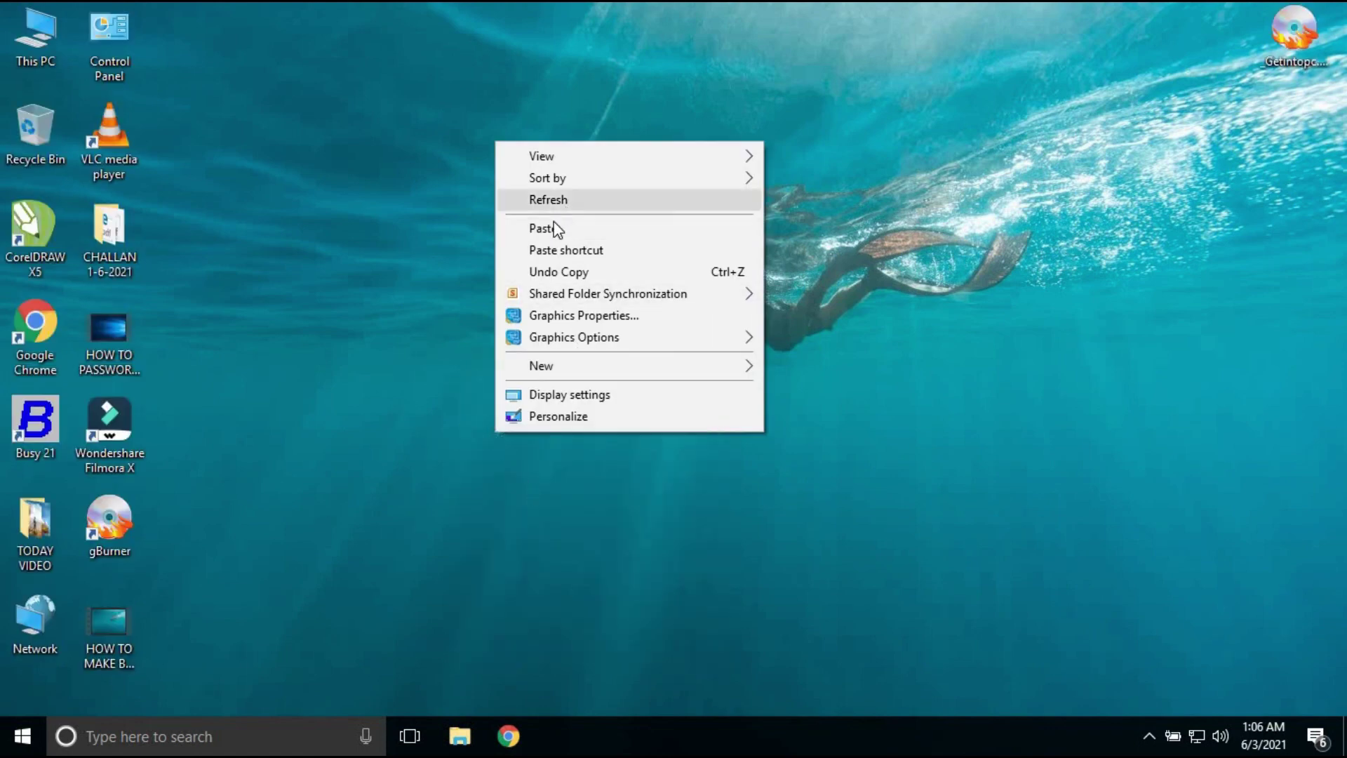
{"action": "left_click", "coordinate": [554, 201]}
Step: Open This PC, view the files on the USB drive WIN10RS2_X6 (G:) and go back to the drive list
{"action": "double_click", "coordinate": [31, 33]}
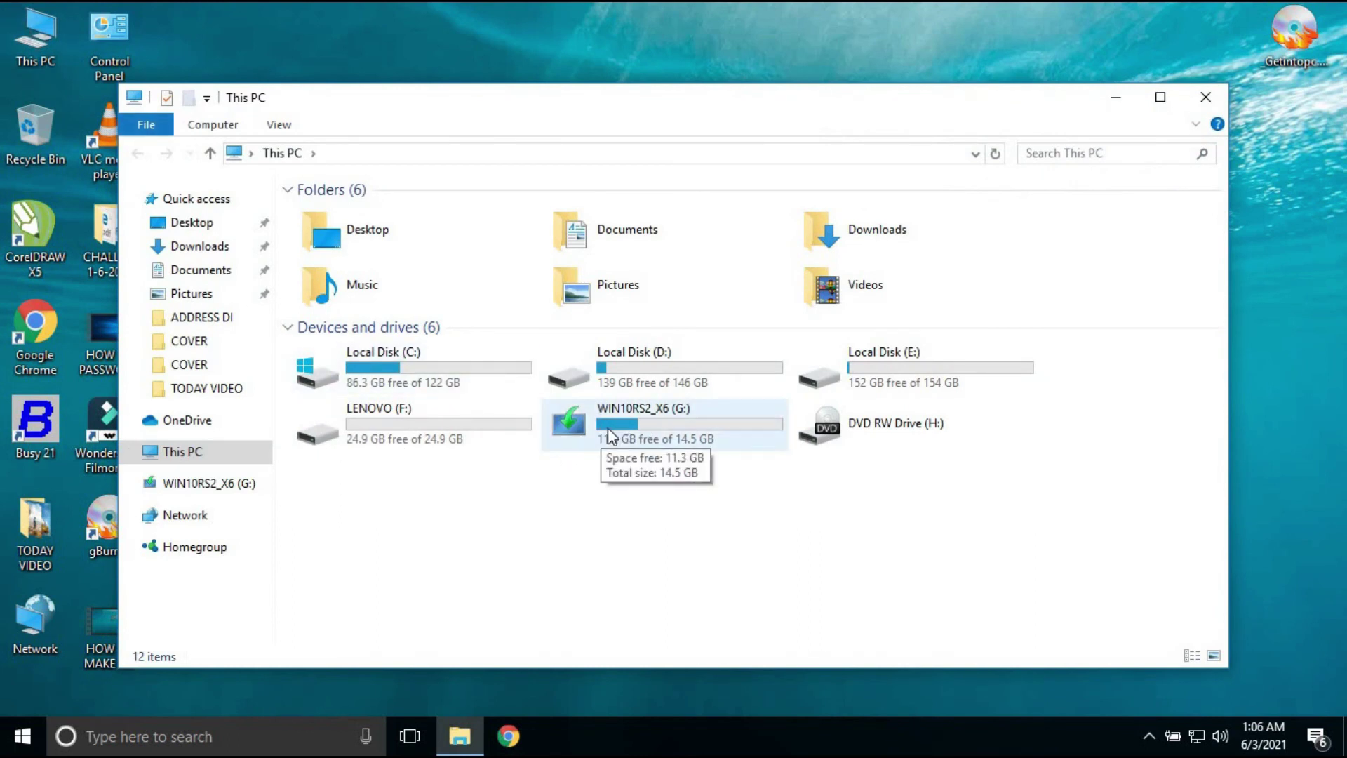
{"action": "double_click", "coordinate": [607, 427]}
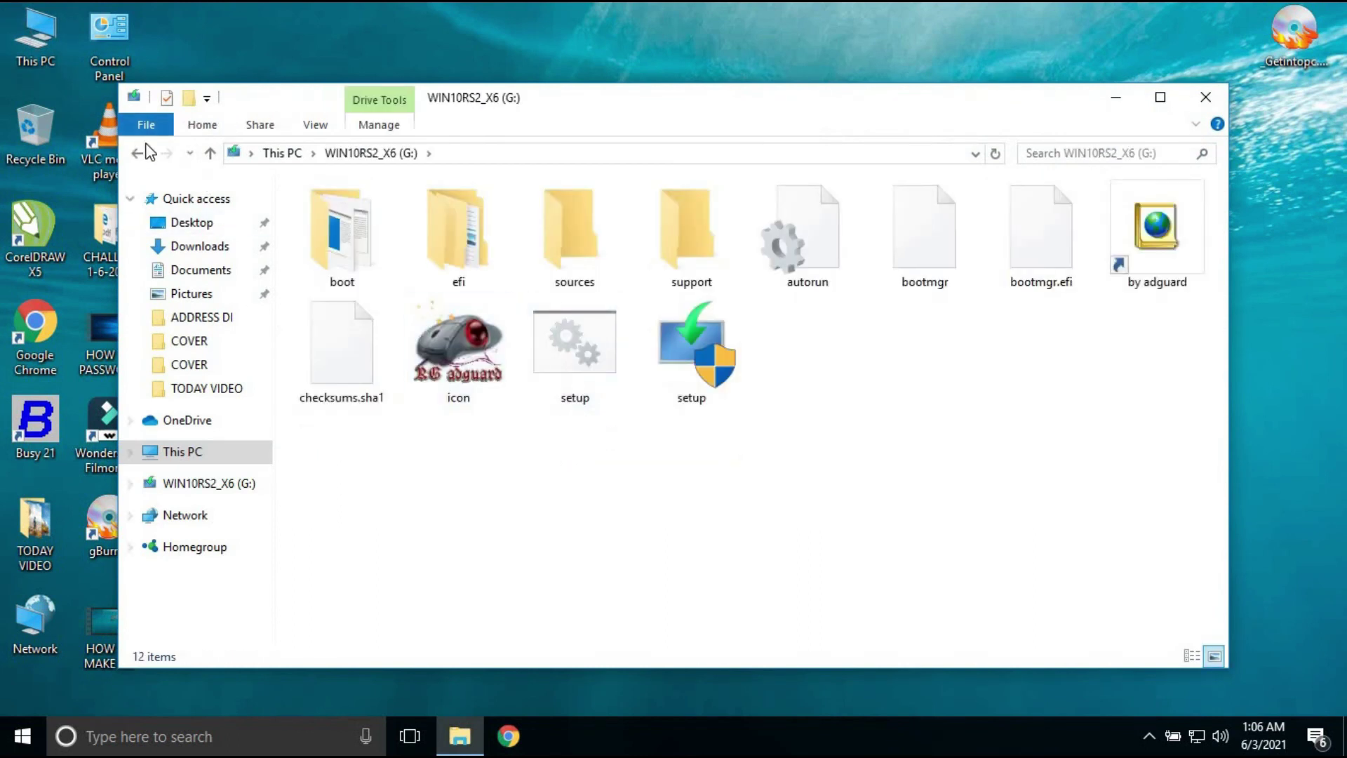
{"action": "left_click", "coordinate": [139, 152]}
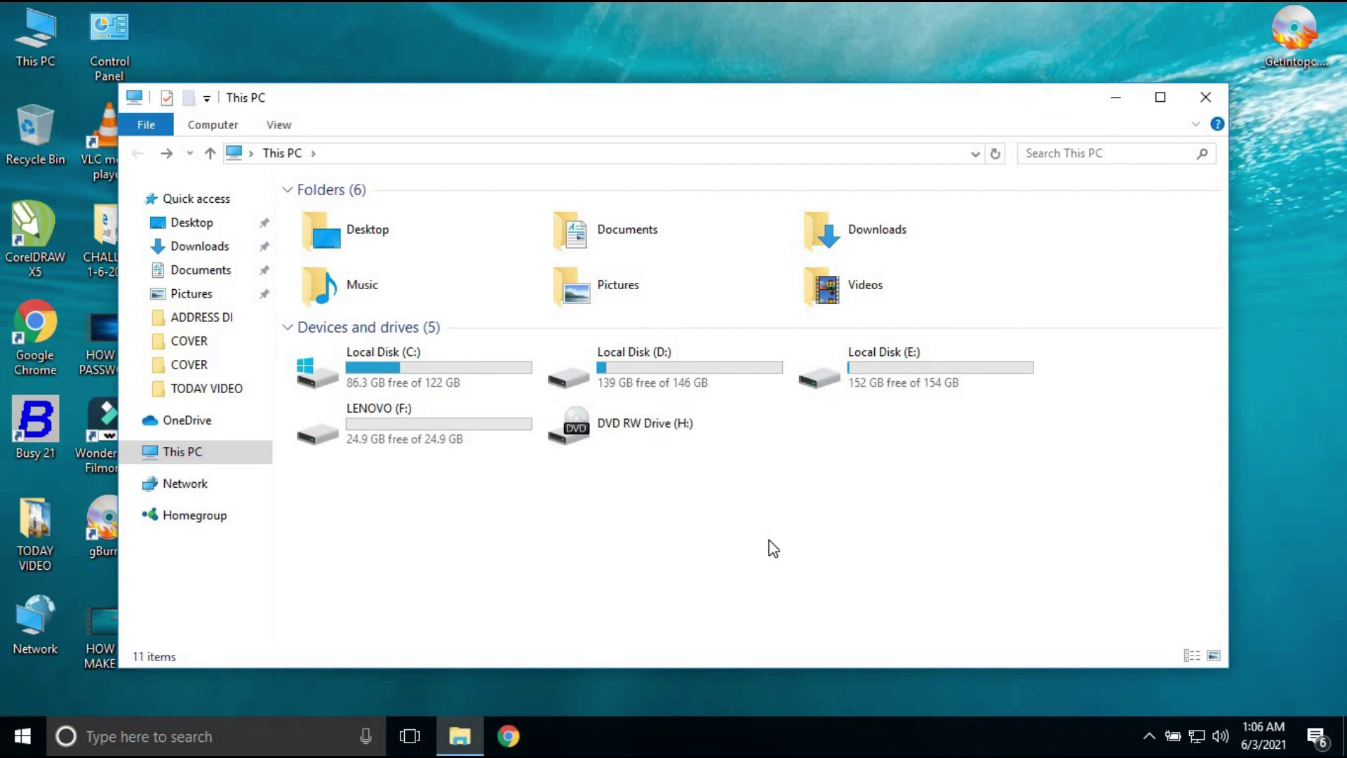
Step: Check the setup files on the reconnected WIN10RS2_X6 (G:) drive again, return to This PC and deselect the drive
{"action": "left_click", "coordinate": [641, 445]}
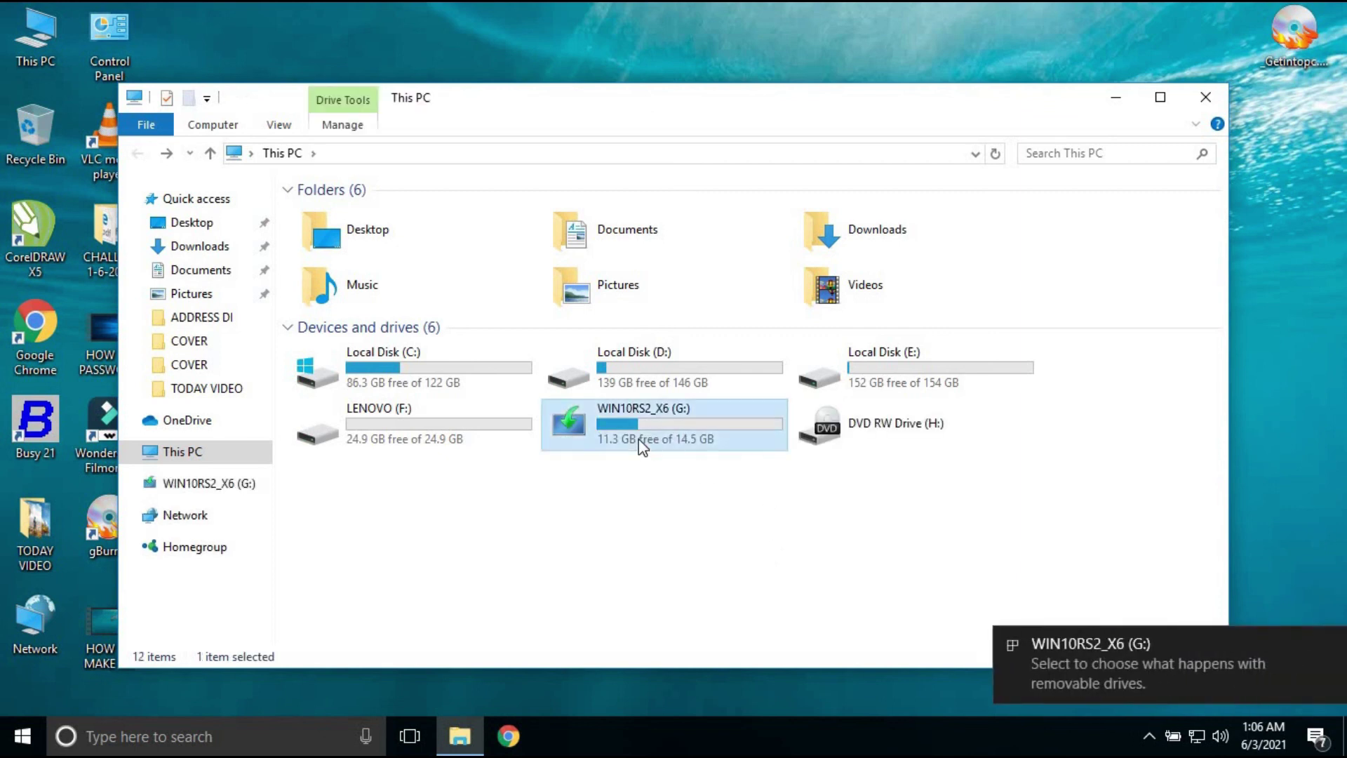
{"action": "double_click", "coordinate": [641, 445]}
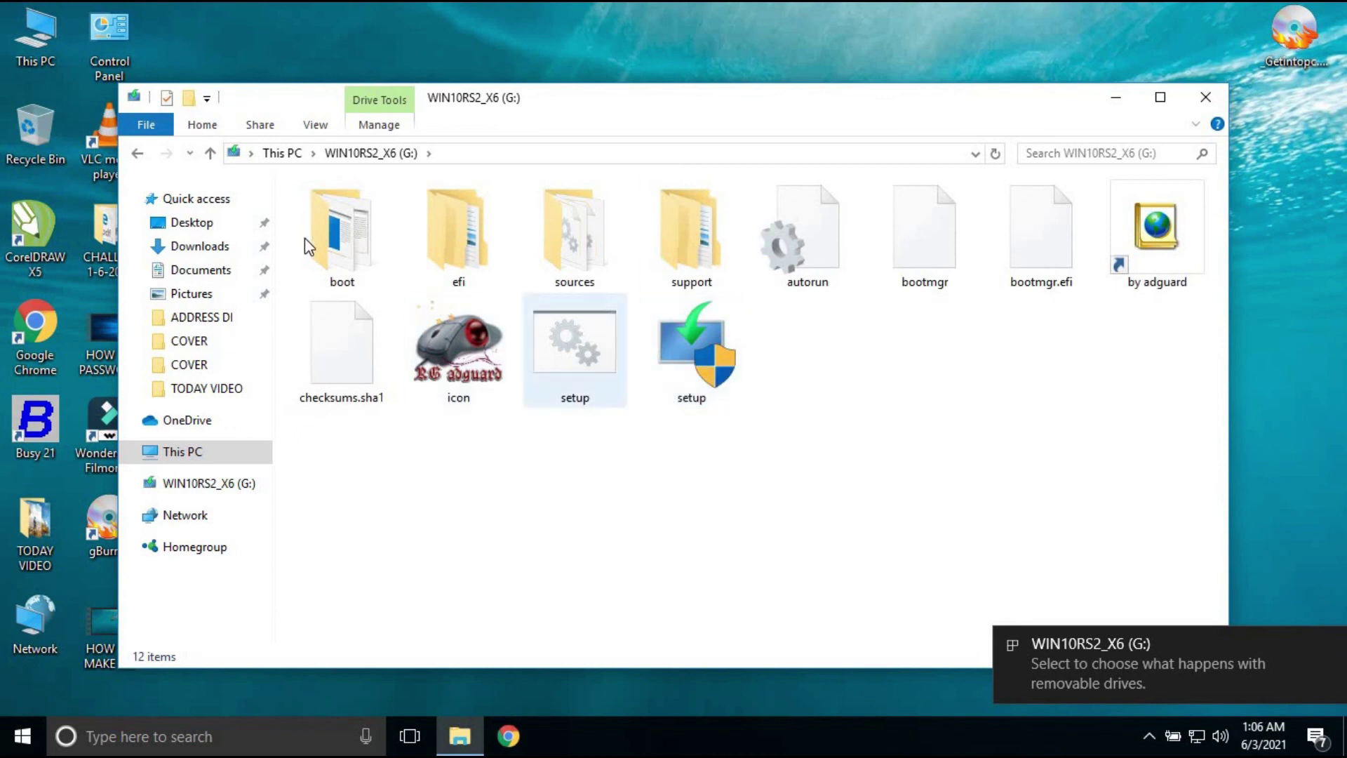
{"action": "left_click", "coordinate": [138, 153]}
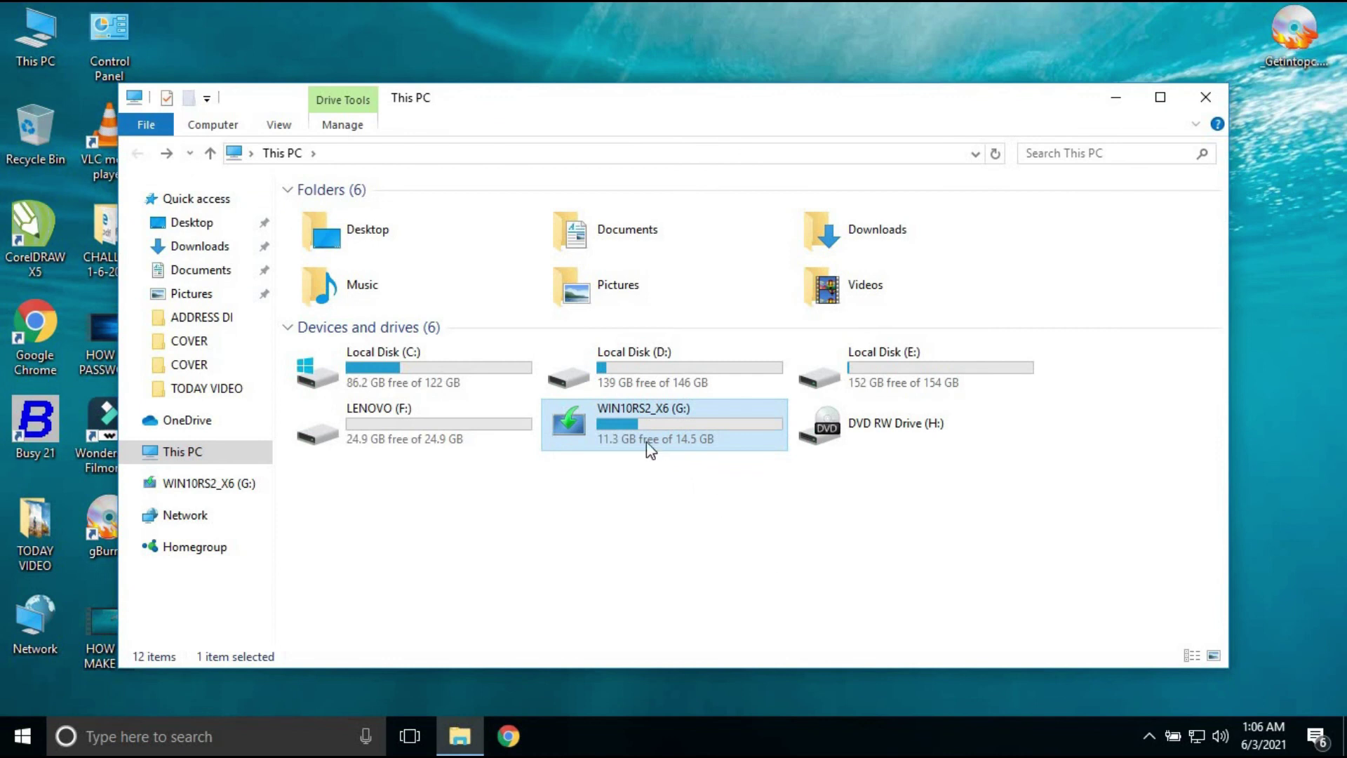
{"action": "left_click", "coordinate": [649, 499]}
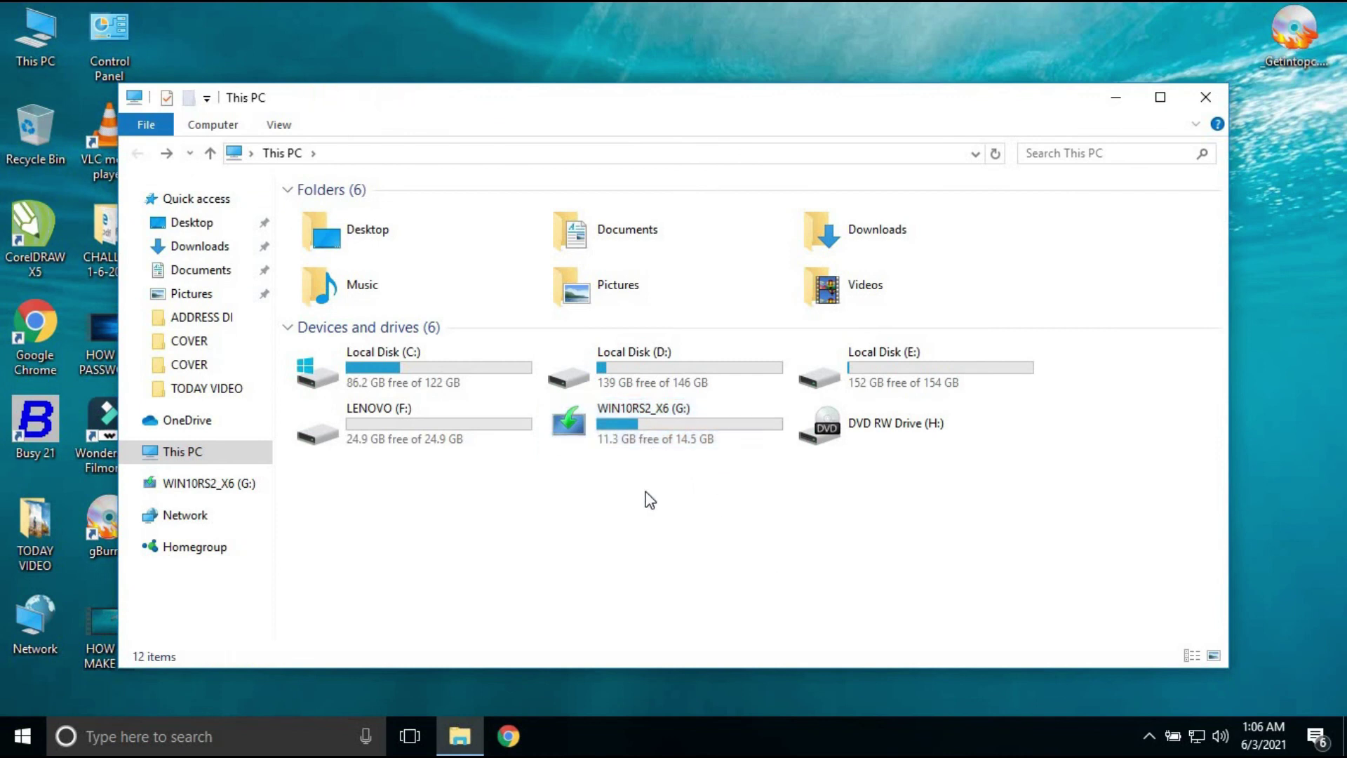